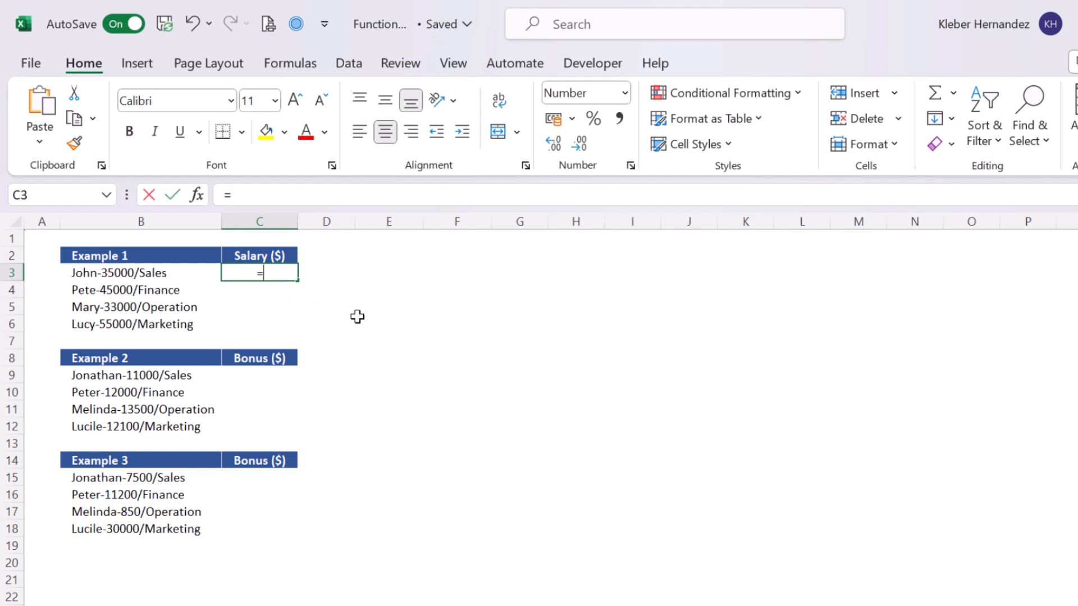
Enter the formula =MID(B3,6,5) in C3 to extract the salary from the first Example 1 entry.
key(Tab)
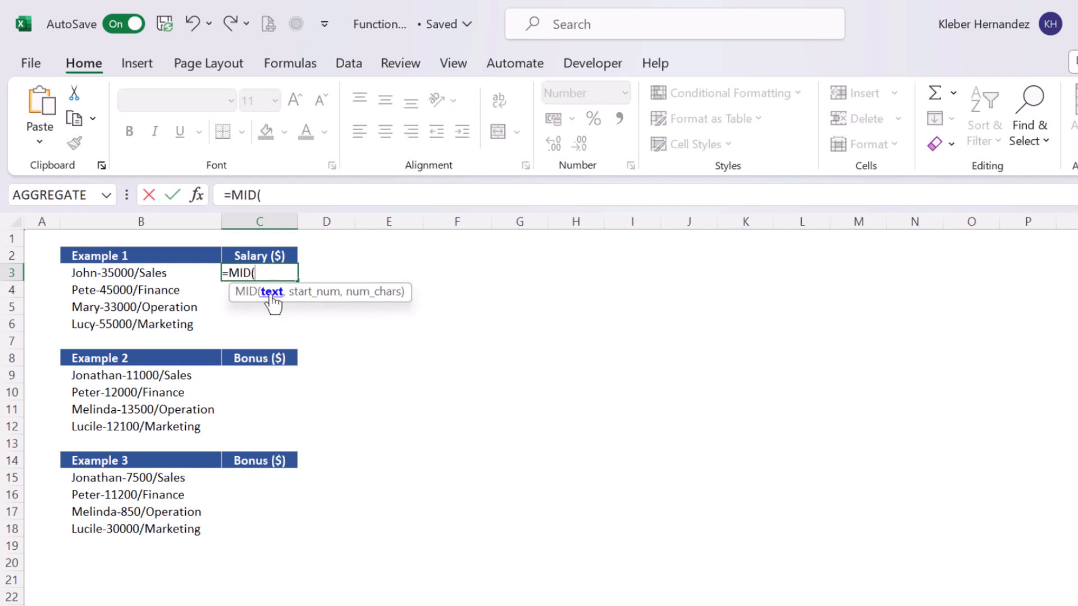
click(165, 270)
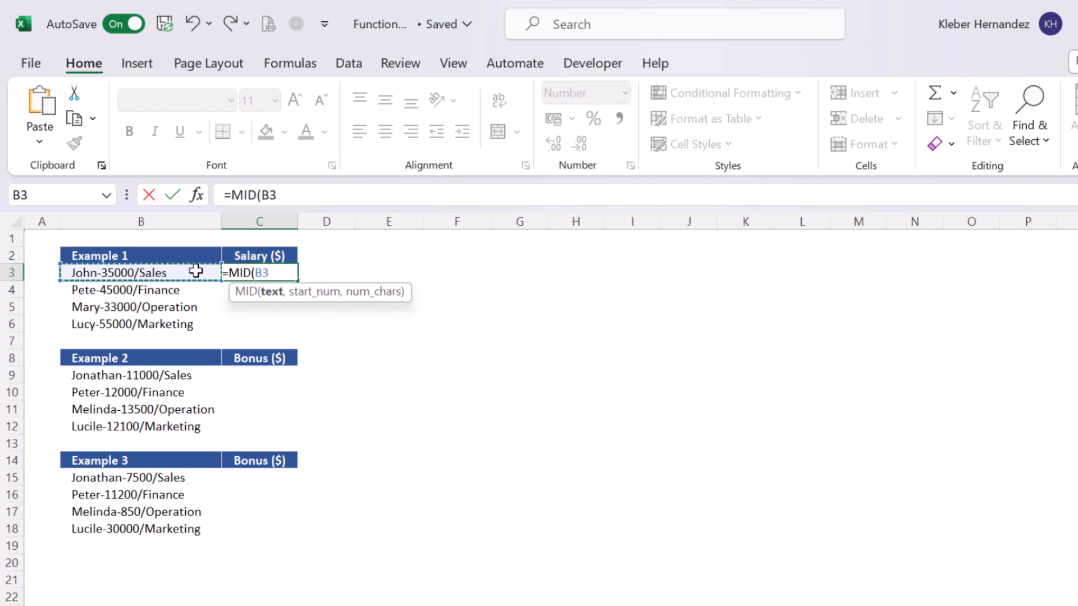
text(,6)
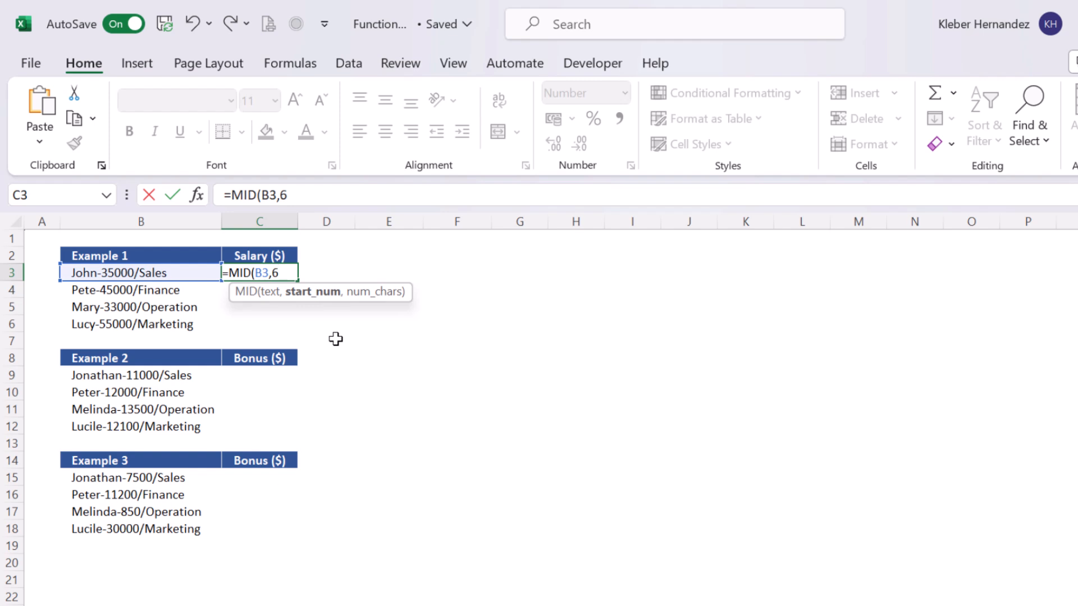
text(,)
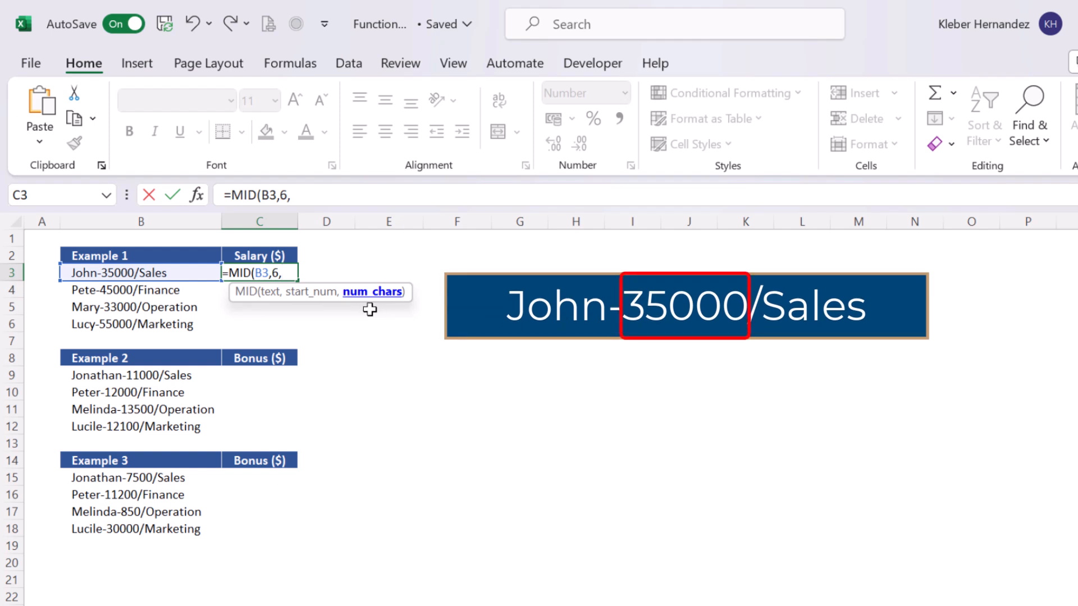
text(5)
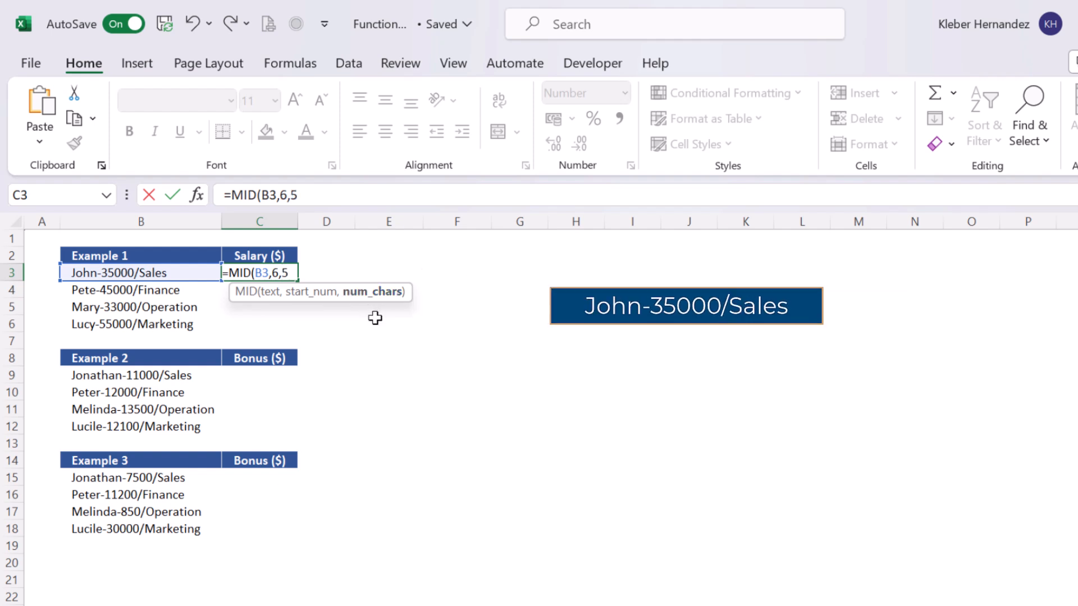
text())
key(Return)
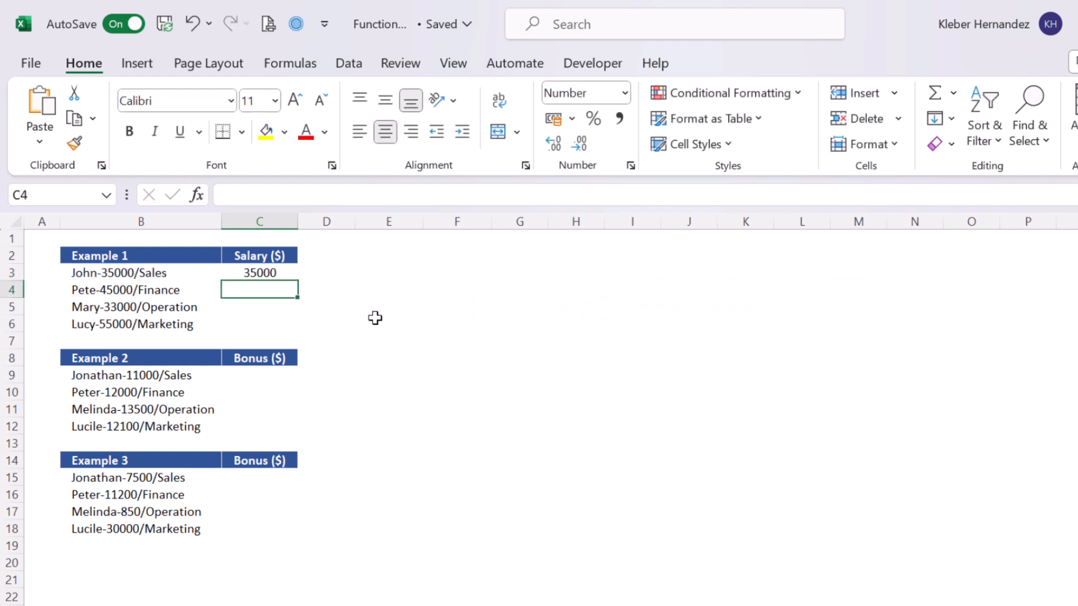
Fill the MID formula into C3:C6 for all Example 1 entries at once.
click(276, 274)
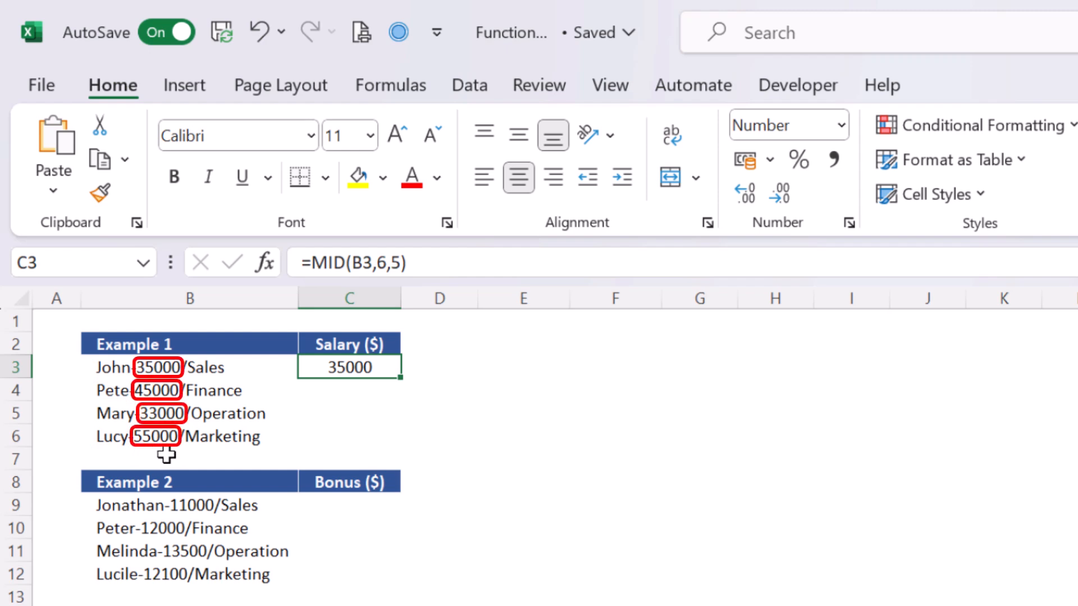
key(shift+Down)
key(shift+Down)
key(shift+Down)
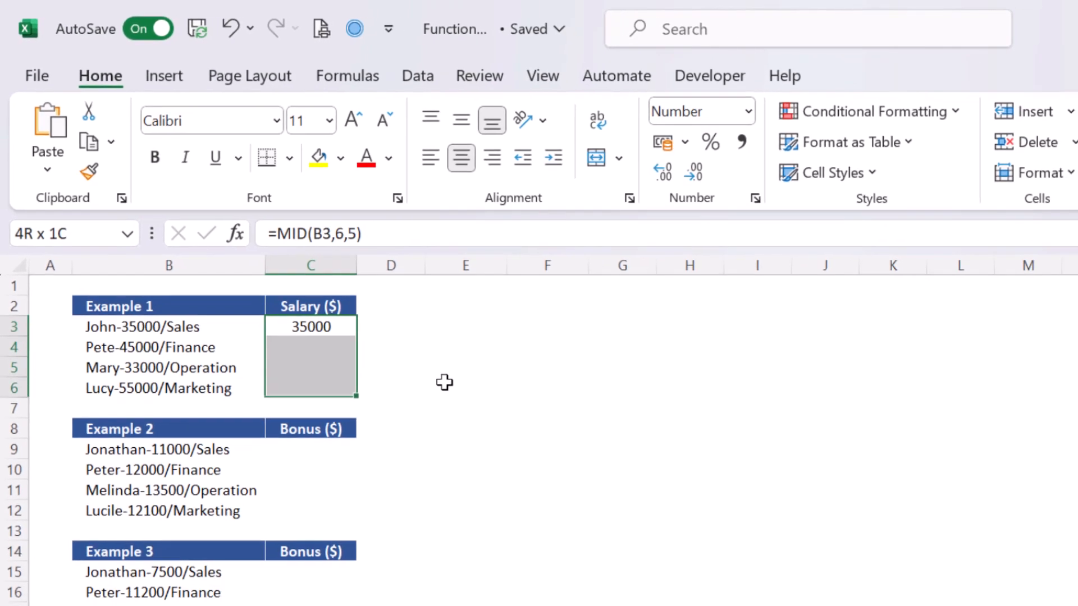
key(F2)
key(ctrl+Return)
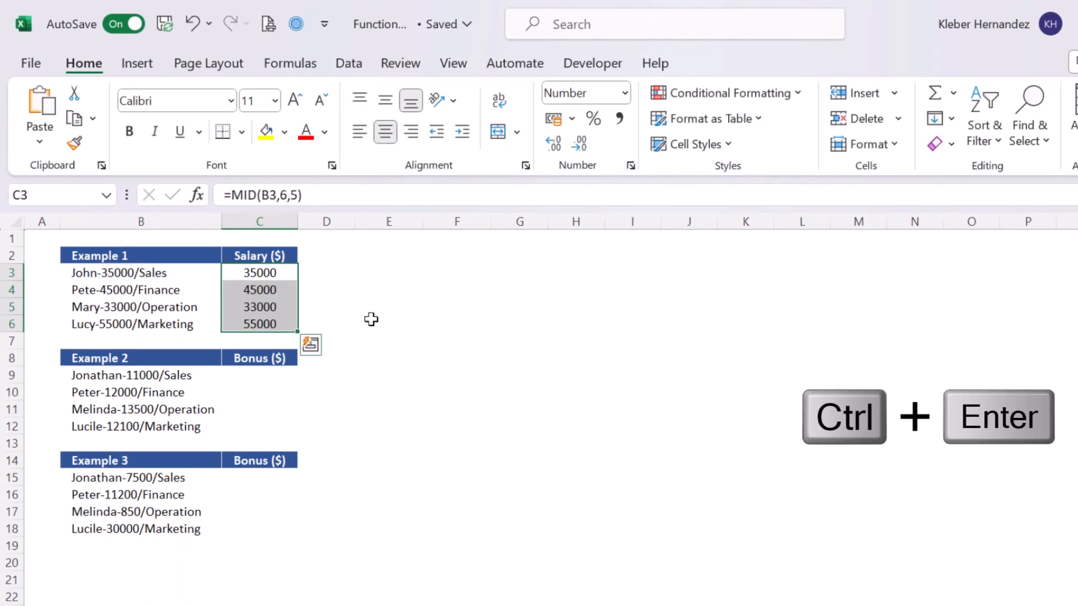
Copy the MID formula from C3 into C9 for the first Example 2 entry and inspect it.
key(Right)
key(Right)
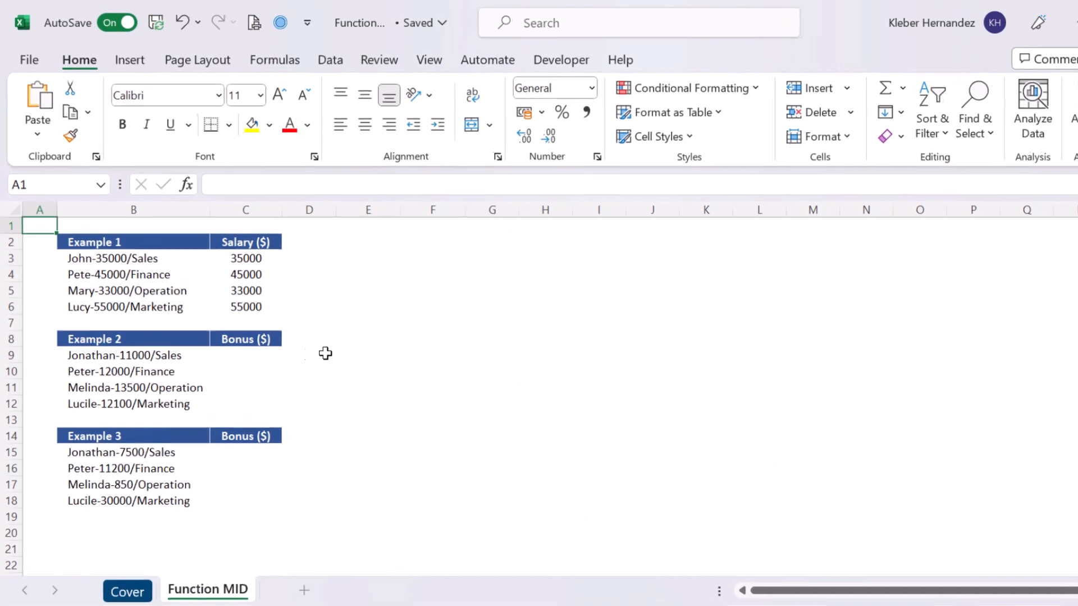
click(376, 344)
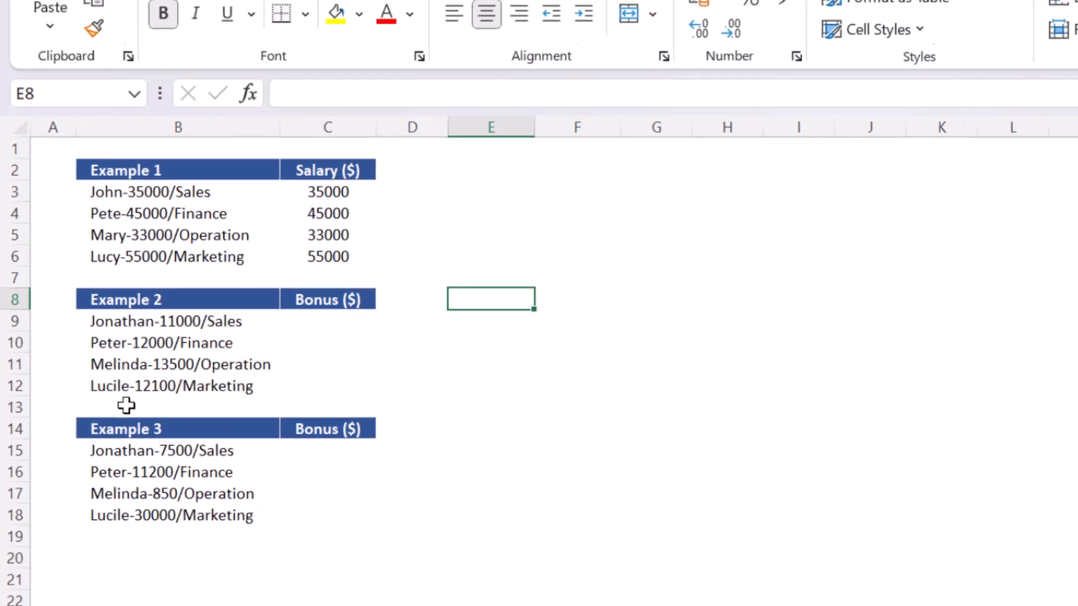
click(328, 191)
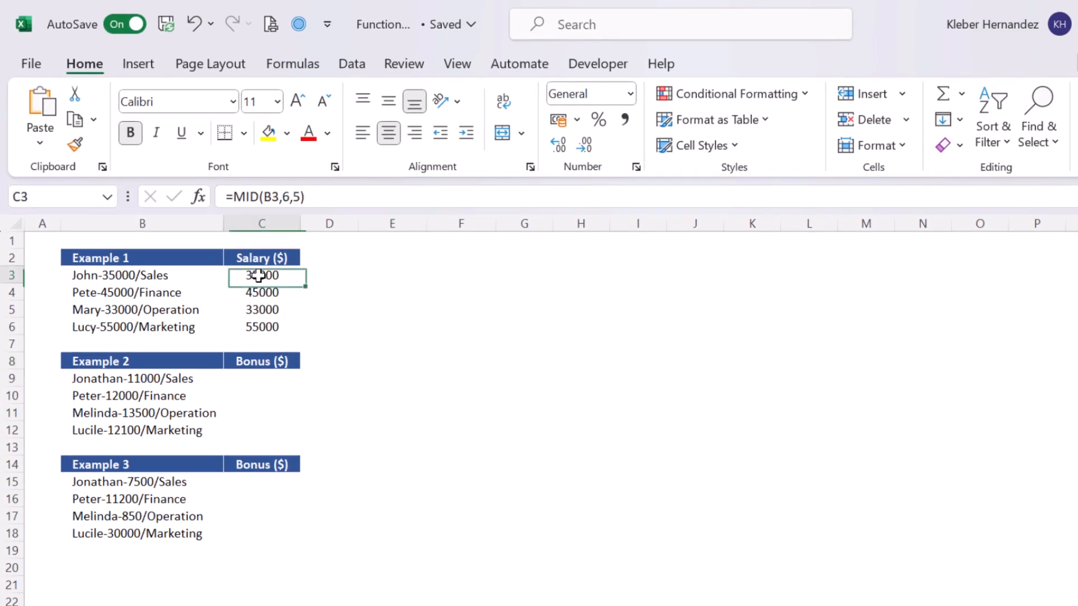
key(ctrl+c)
click(263, 378)
key(ctrl+v)
key(Escape)
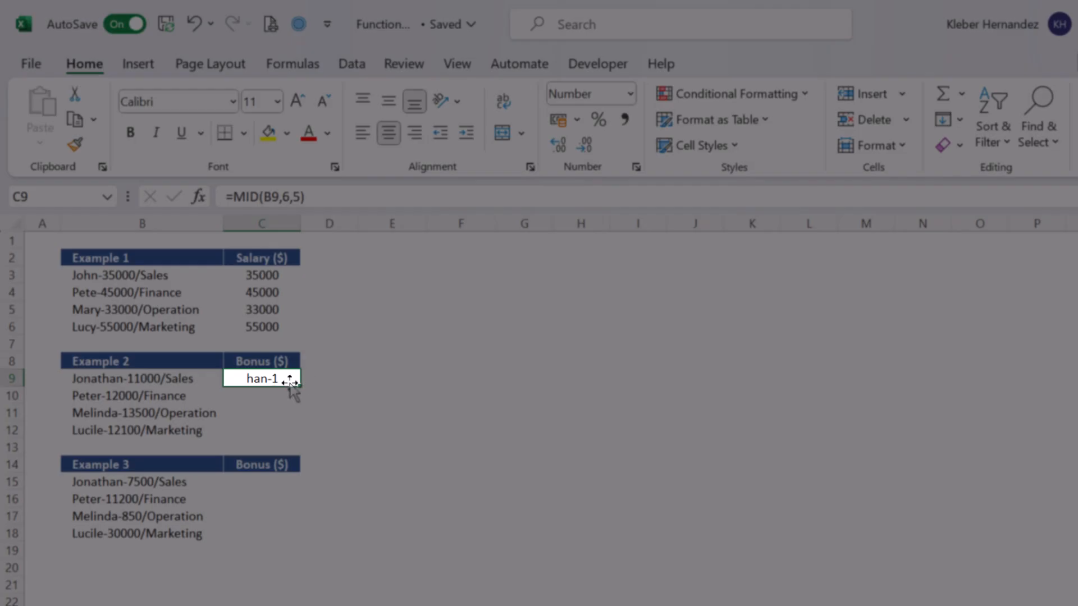
key(F2)
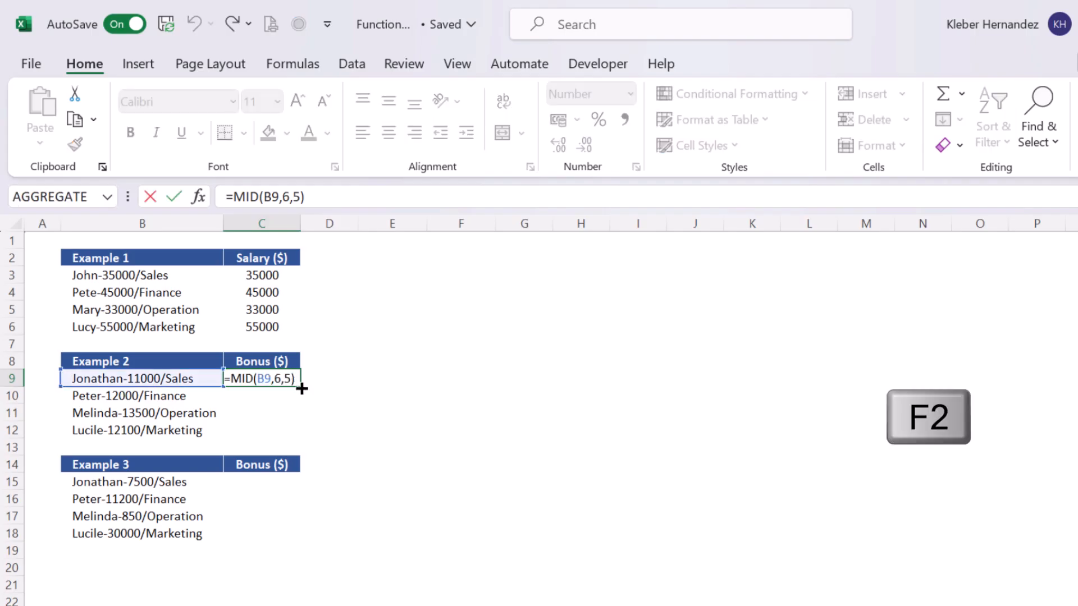
key(Escape)
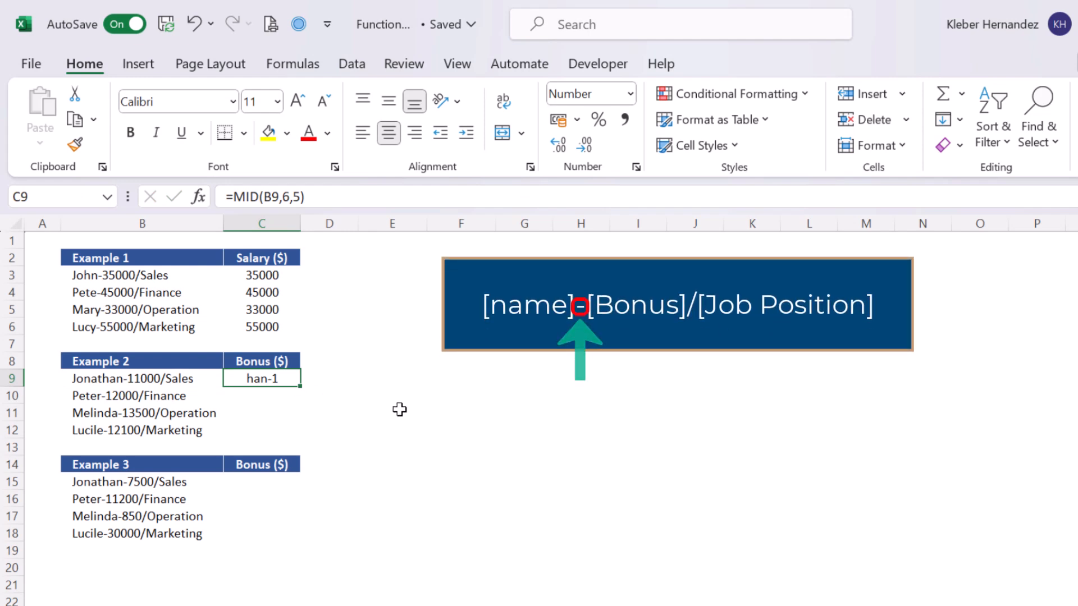
Enter the heading FIND ("-") in E8.
click(387, 360)
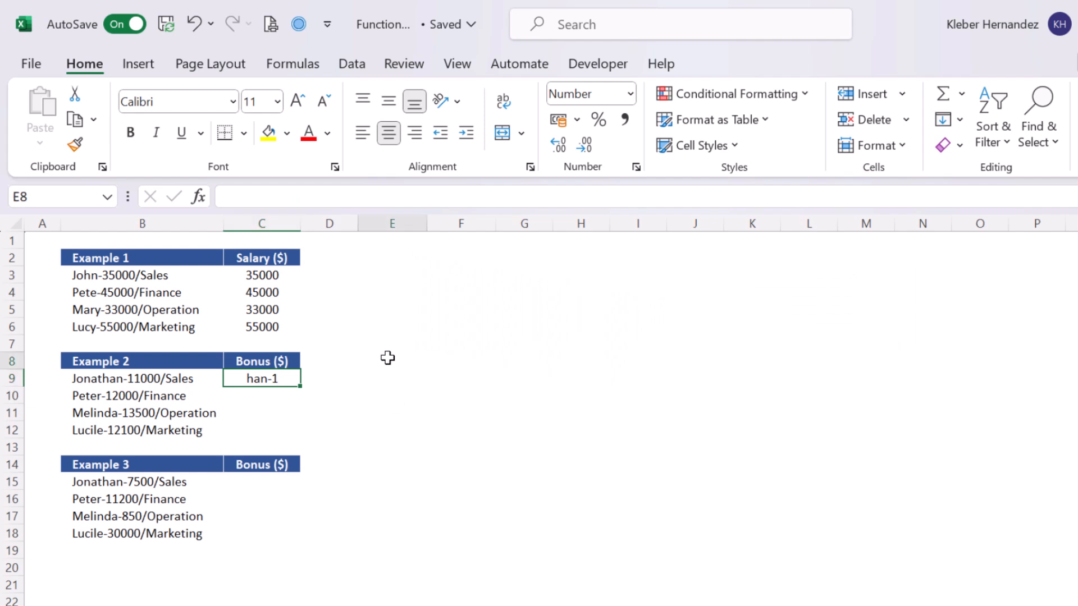
text(FIND)
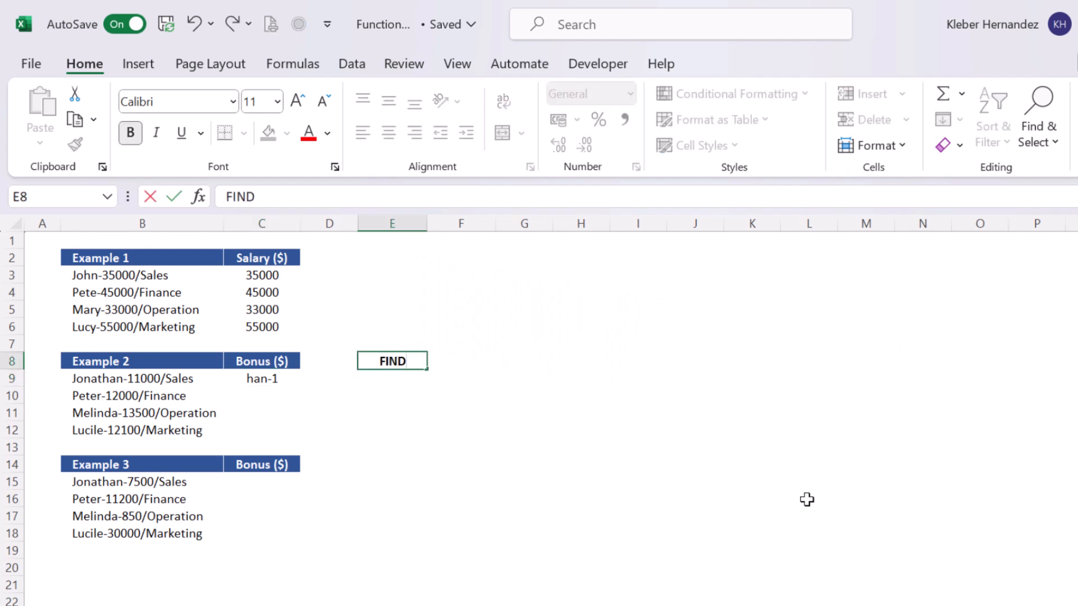
text( ("-"))
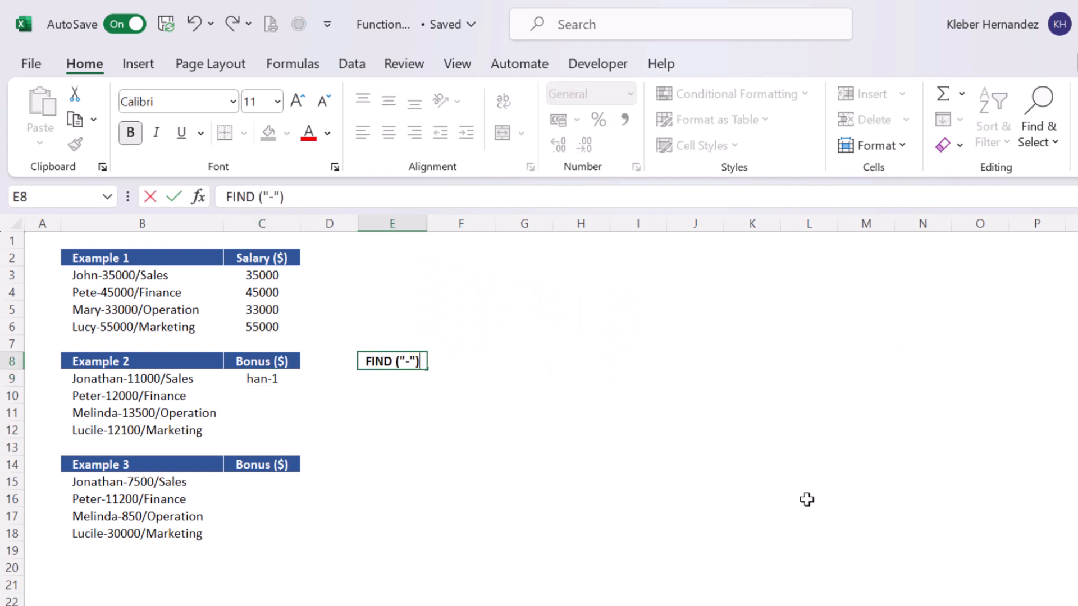
key(Return)
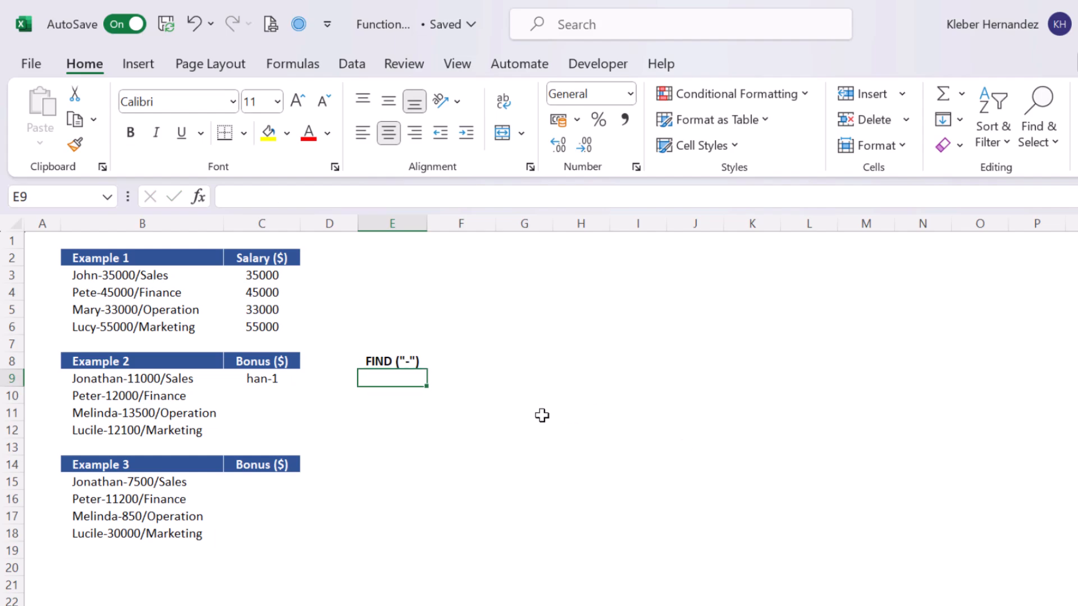
Enter the formula =FIND("-",B9,1) in E9 to locate the hyphen in the first Example 2 entry.
text(=FIND)
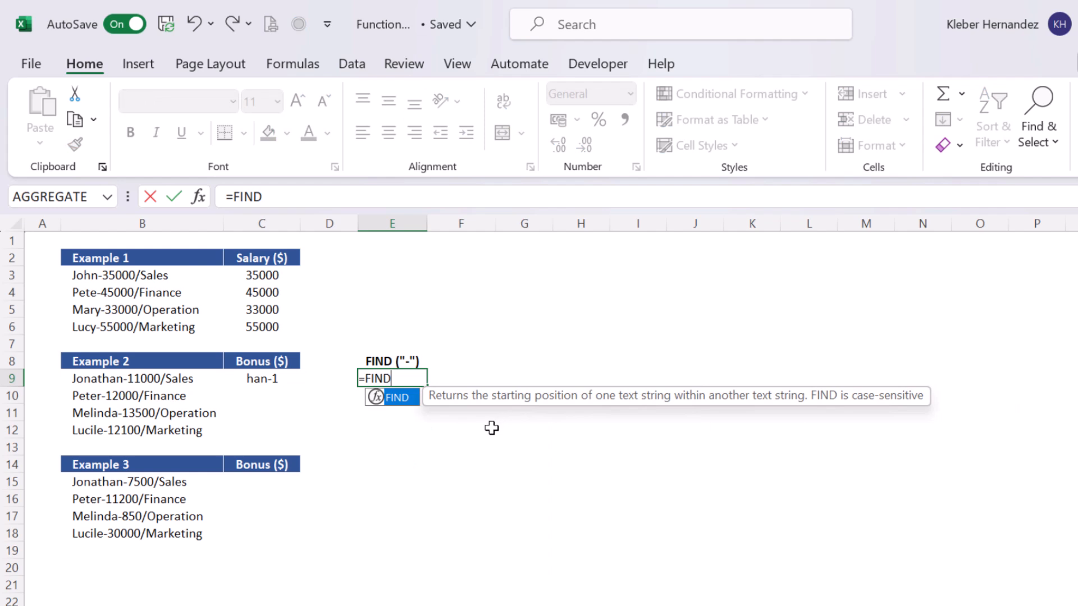
key(Tab)
text("-")
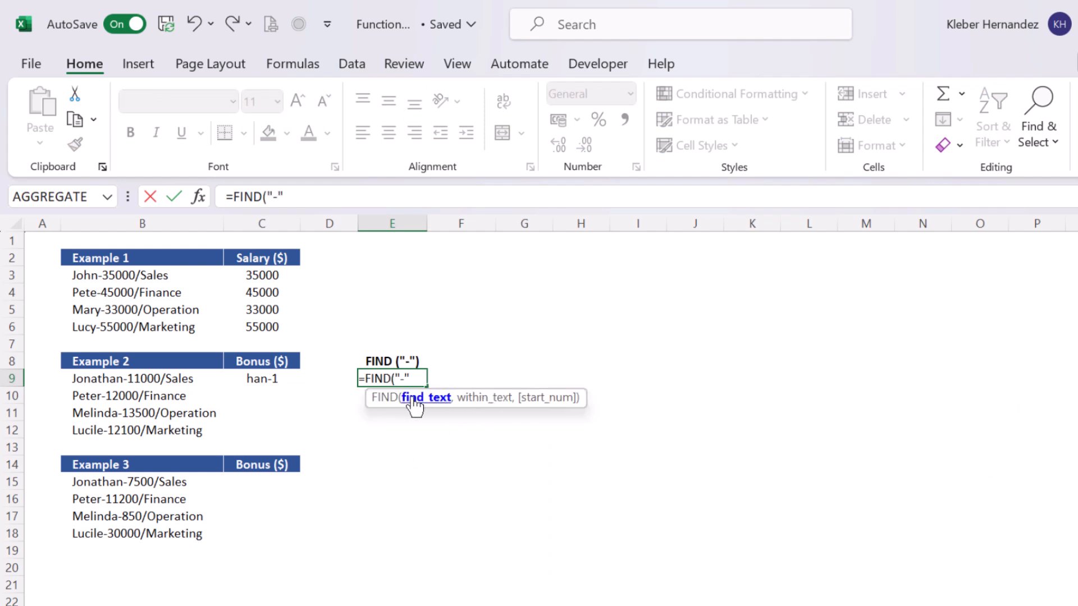
text(,)
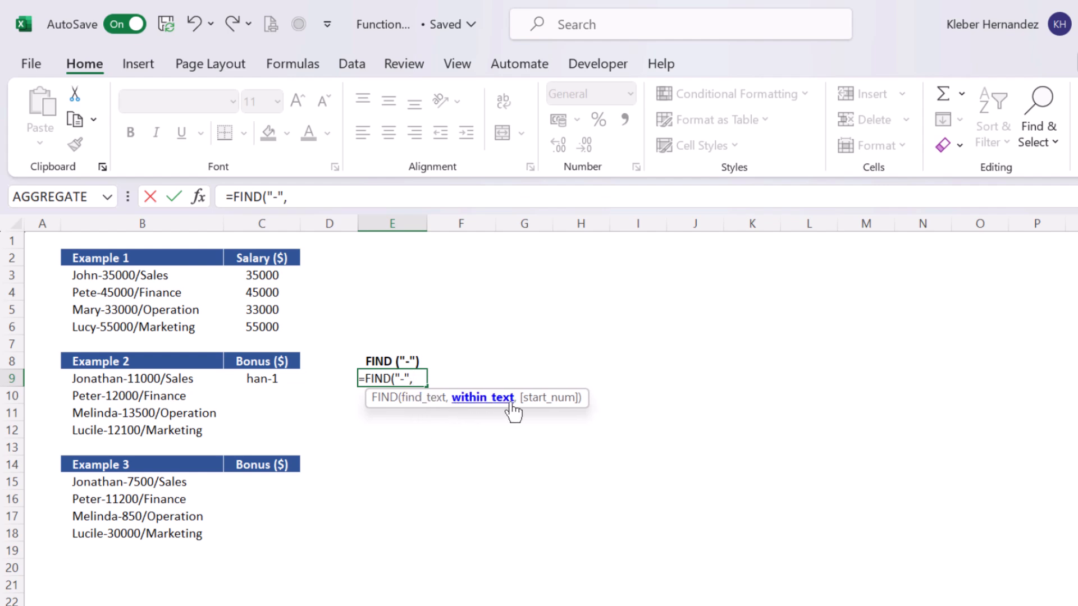
click(123, 378)
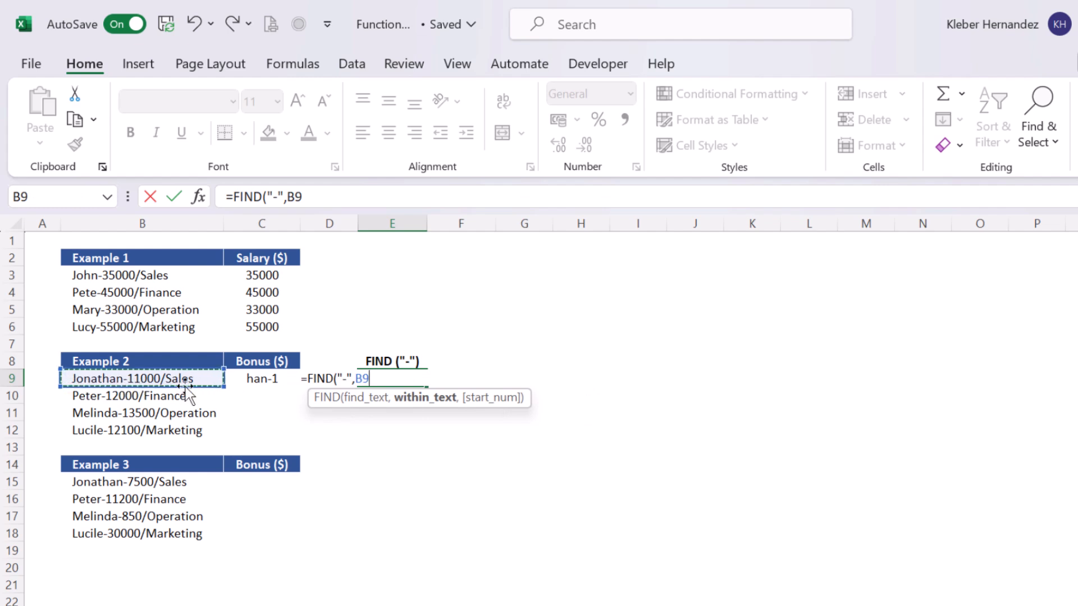
text(,)
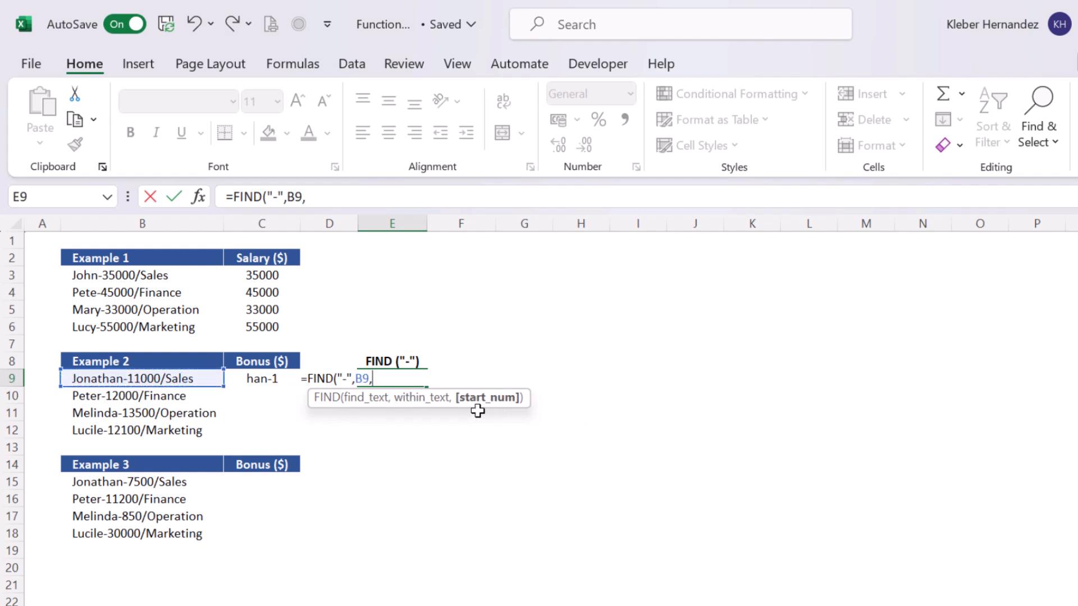
text(1)
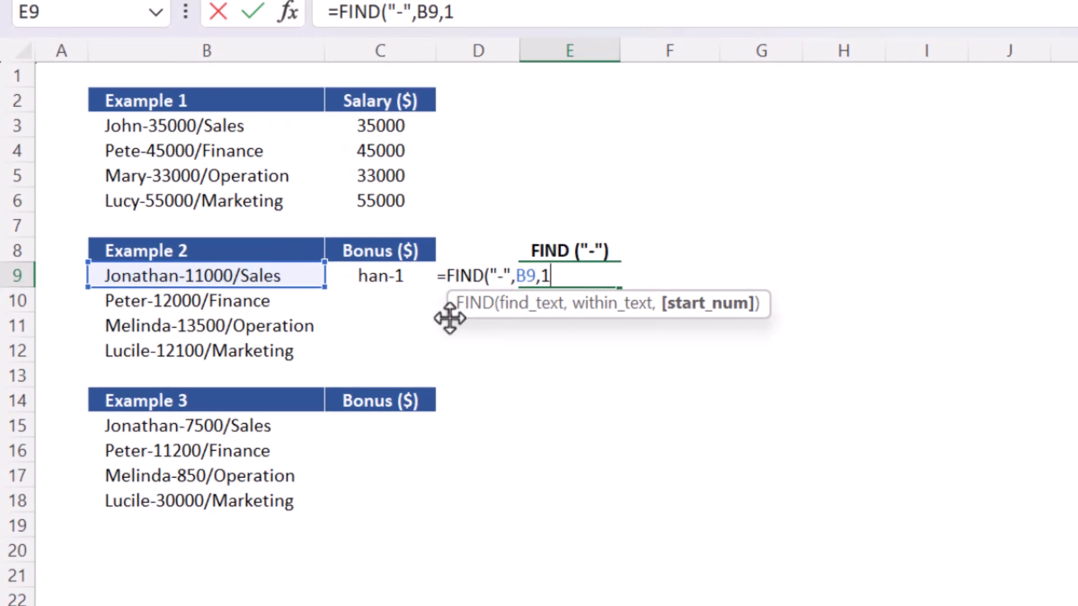
drag(451, 314, 457, 335)
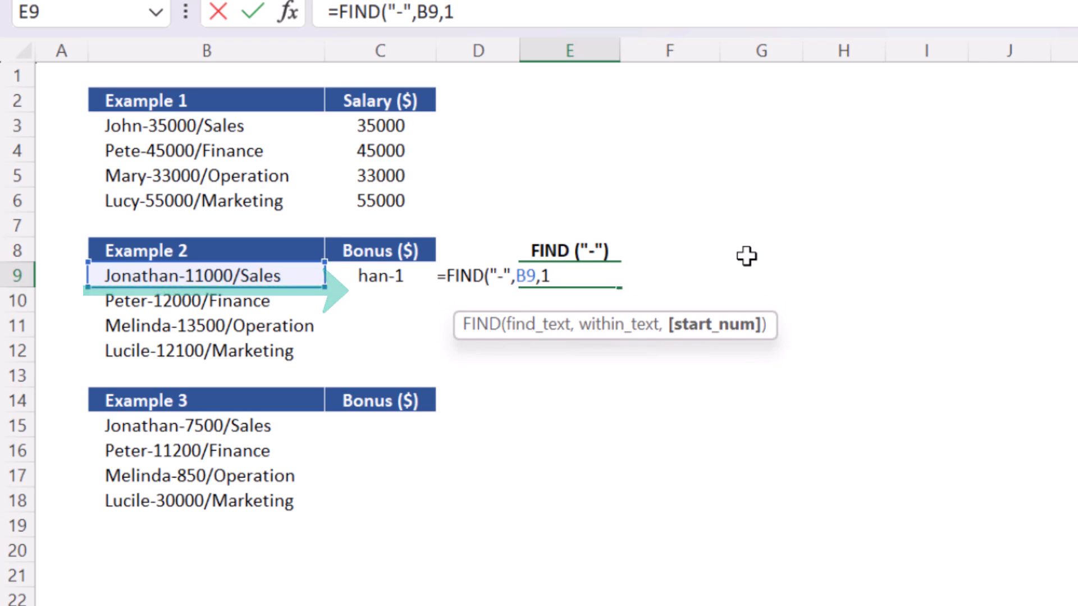
text())
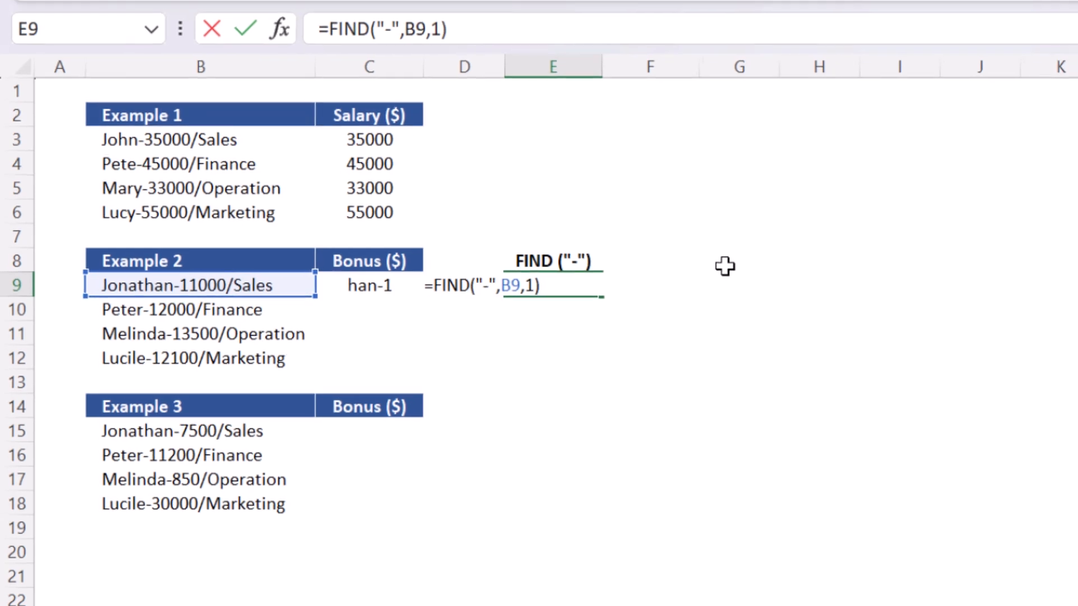
key(Return)
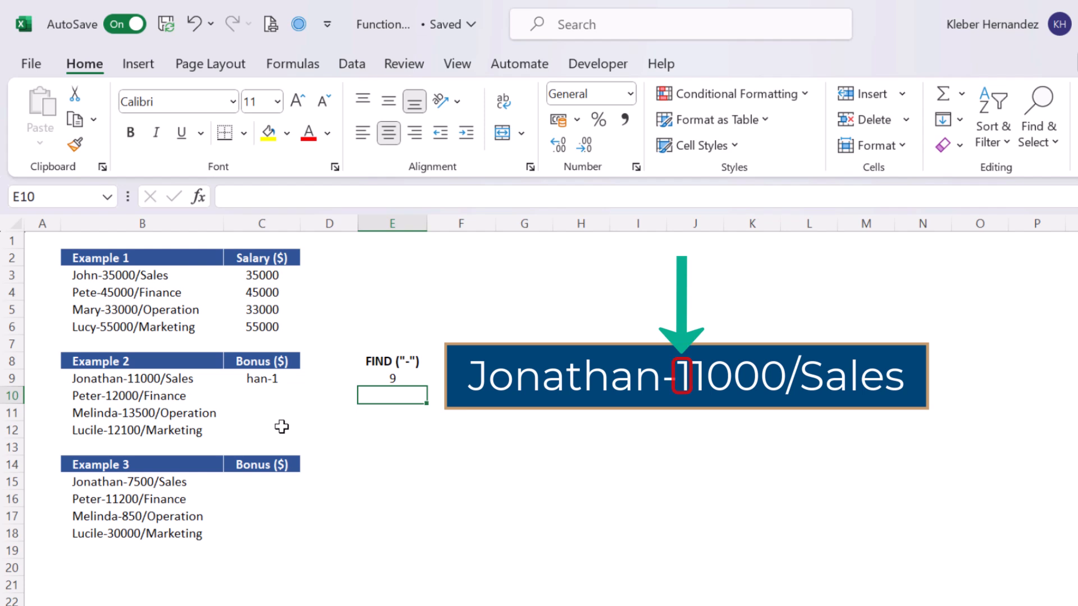
Set the start position in C9's MID formula to 10.
click(280, 378)
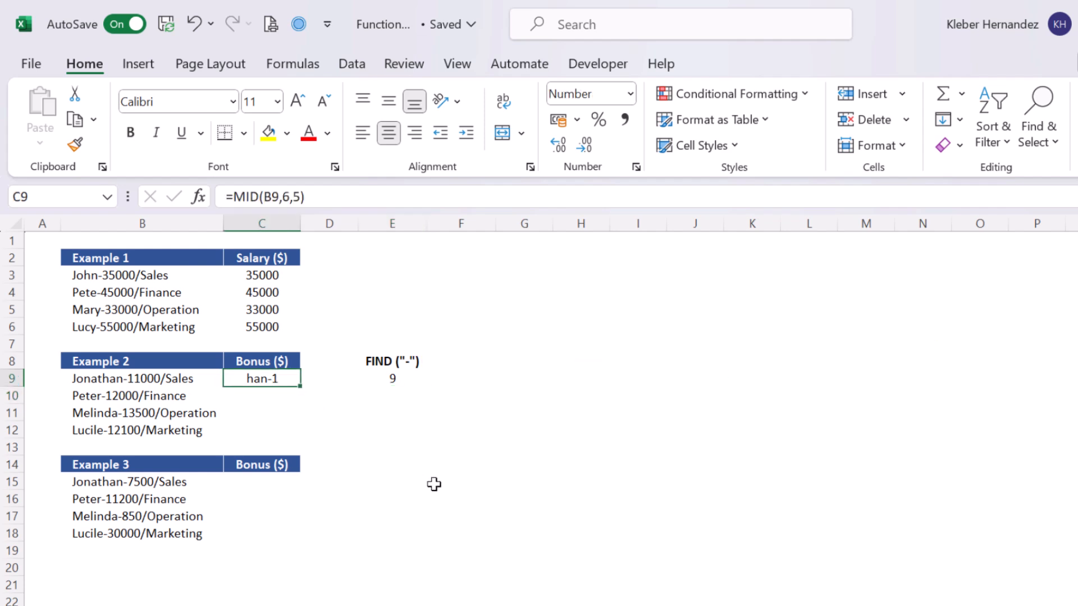
key(F2)
key(Left)
key(Left)
key(Left)
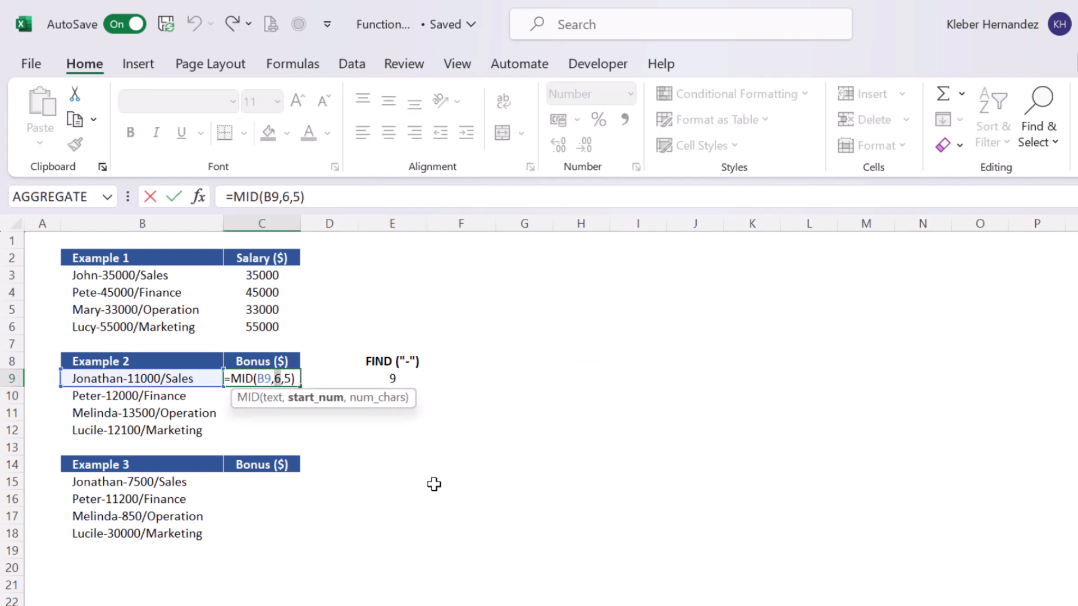
text(10)
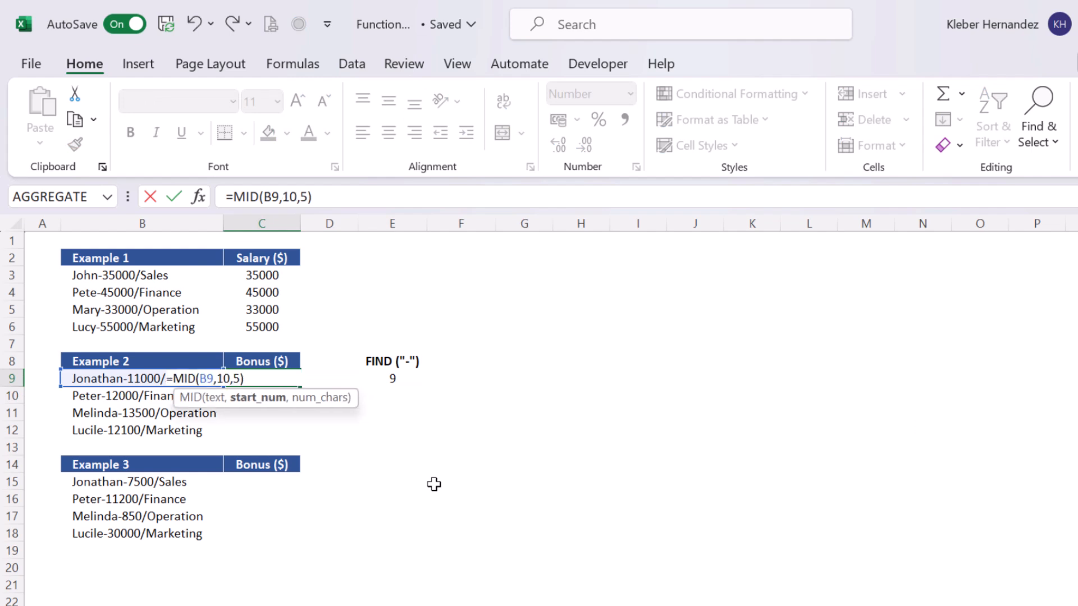
key(Return)
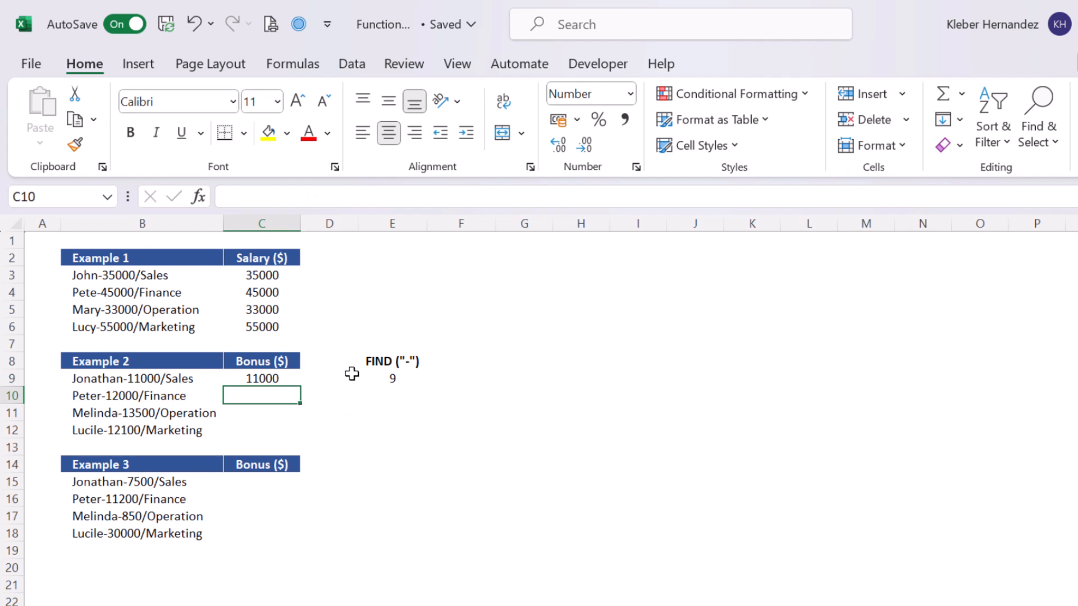
Copy the FIND formula text from E9 and use FIND("-",B9,1)+1 as the start position in C9's MID formula.
click(376, 379)
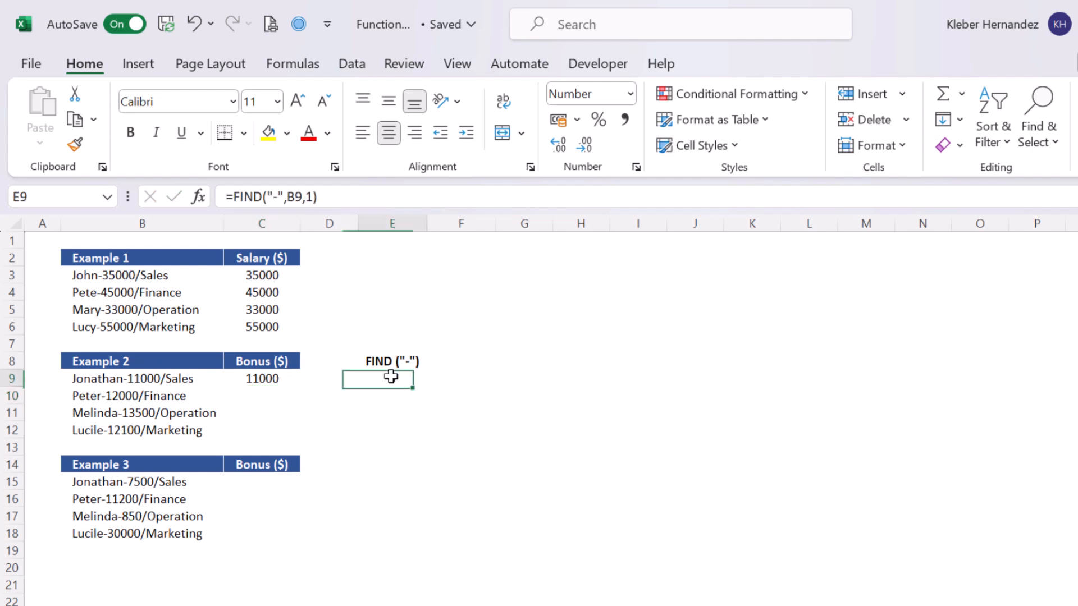
key(F2)
key(shift+Home)
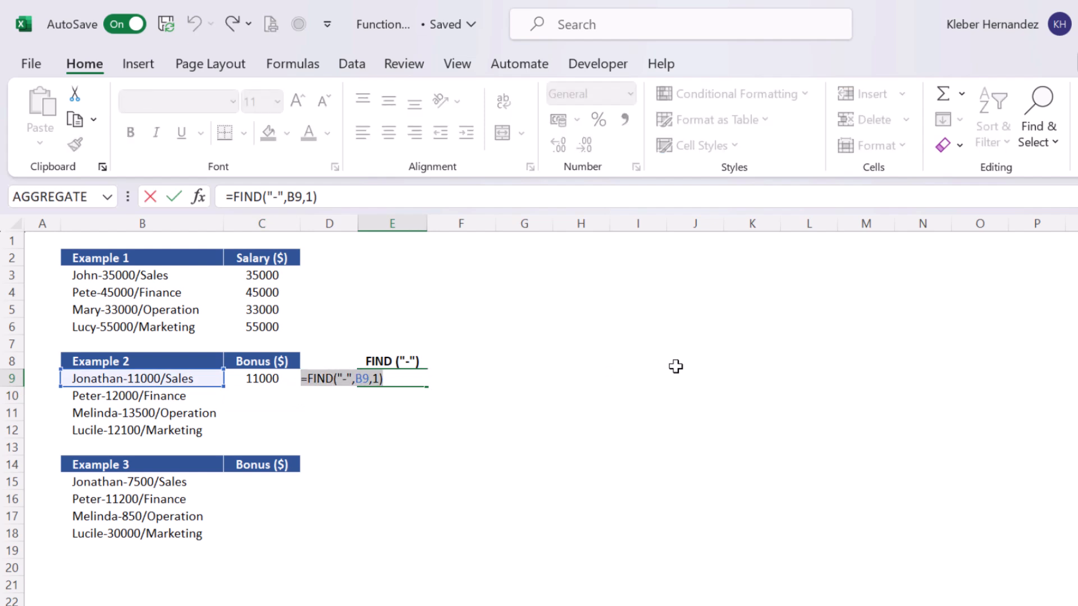
key(ctrl+c)
key(Escape)
key(Left)
key(Left)
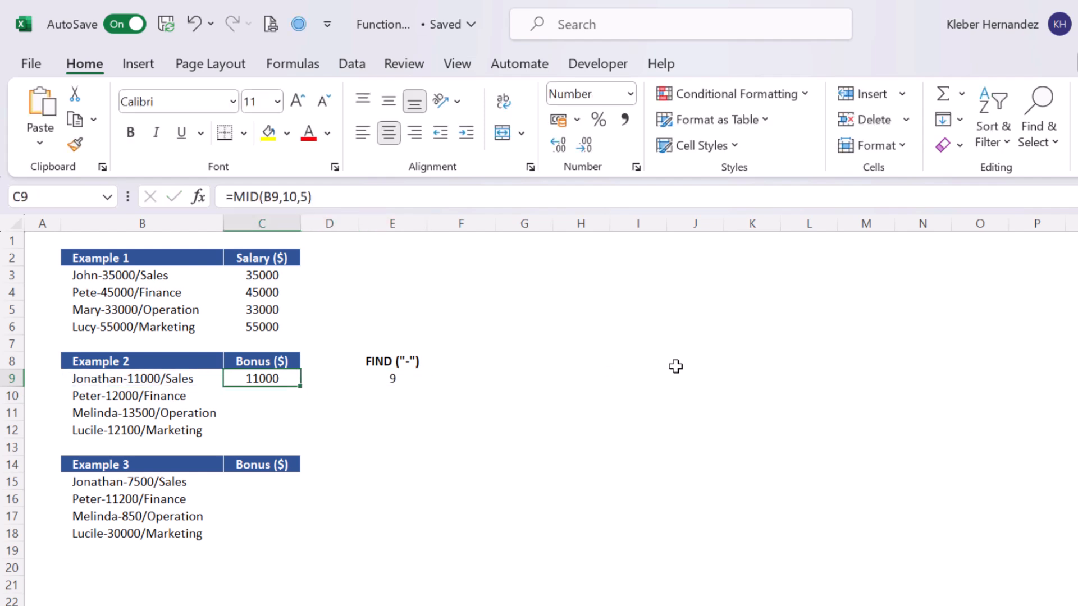
key(F2)
key(Left)
key(Left)
key(Left)
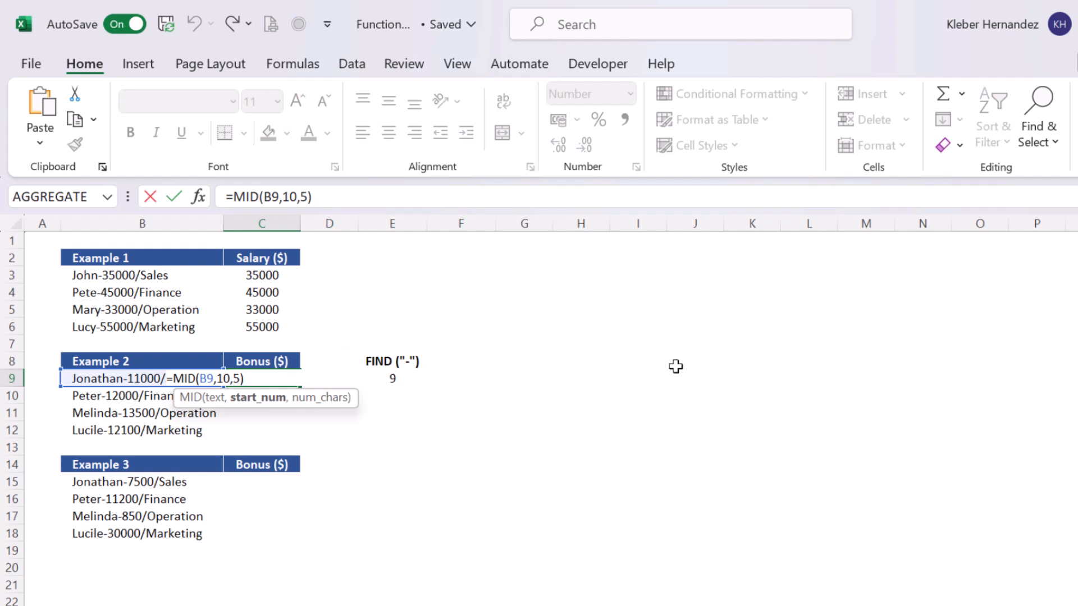
key(ctrl+v)
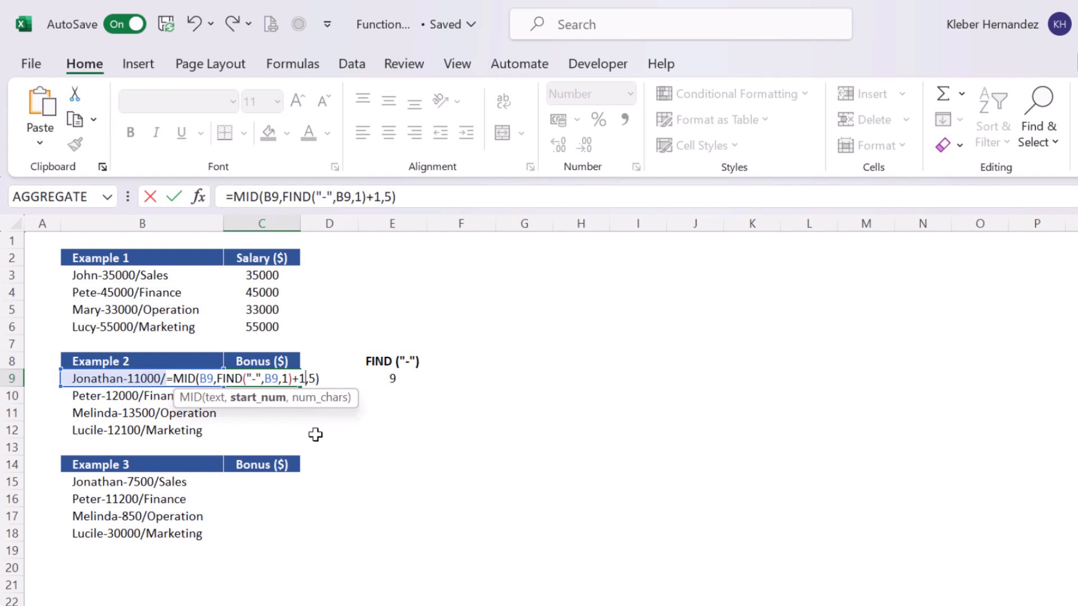
key(Return)
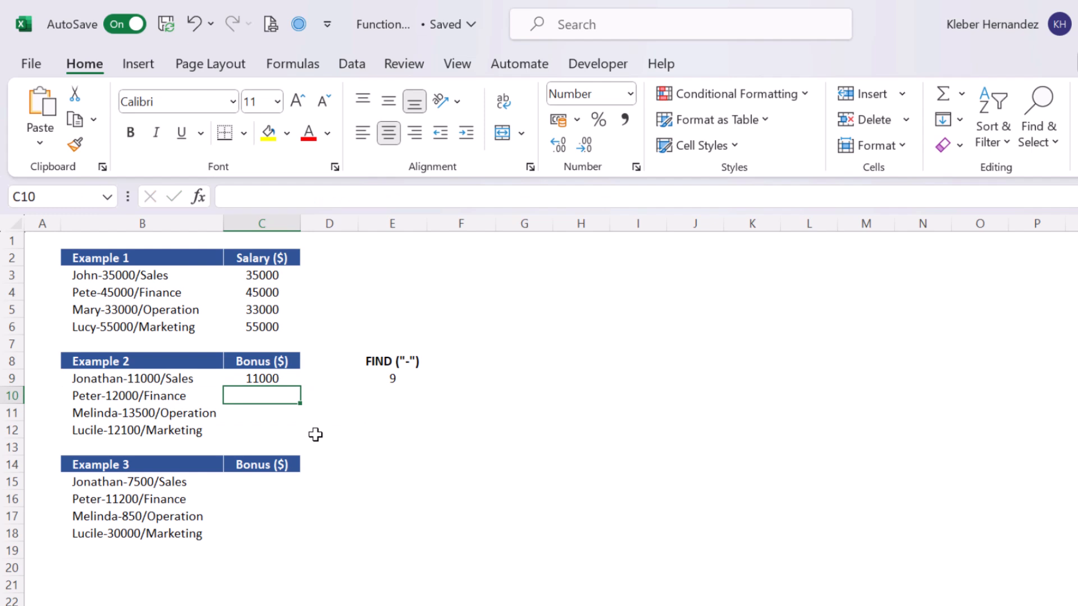
Fill the MID formula from C9 into C10:C12 for the remaining Example 2 entries.
key(Up)
key(shift+Down)
key(shift+Down)
key(shift+Down)
key(F2)
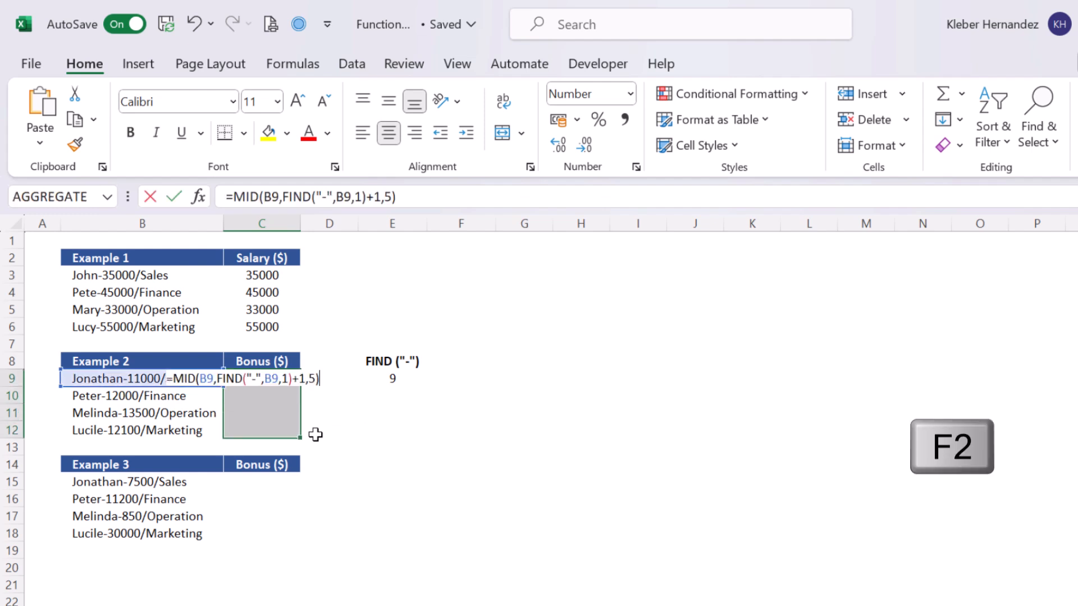
key(ctrl+Return)
Clear the FIND helper heading and value in E8:E9.
key(Right)
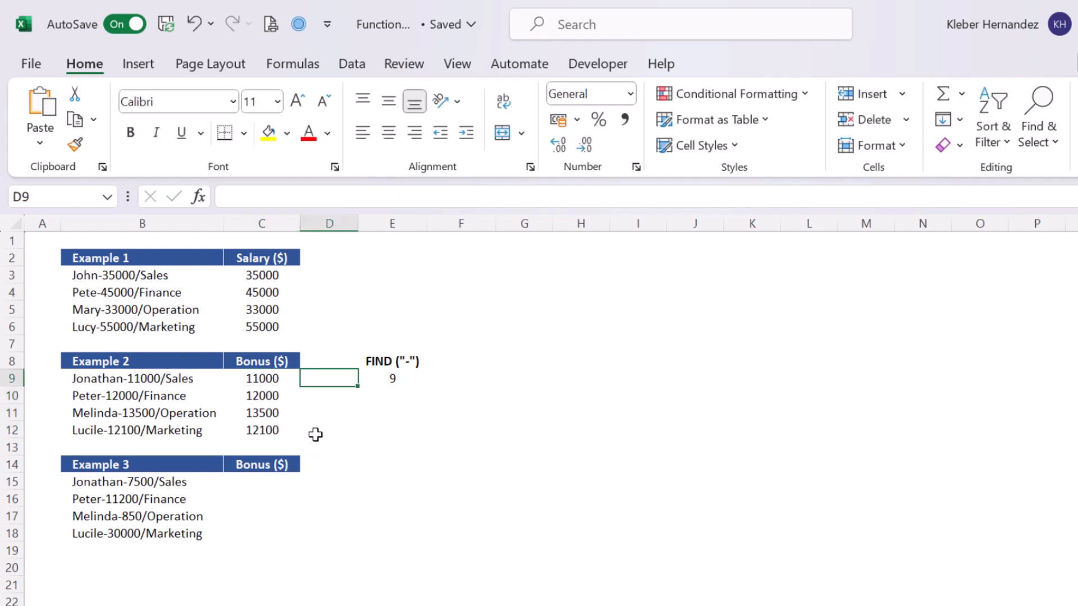
drag(408, 345, 414, 374)
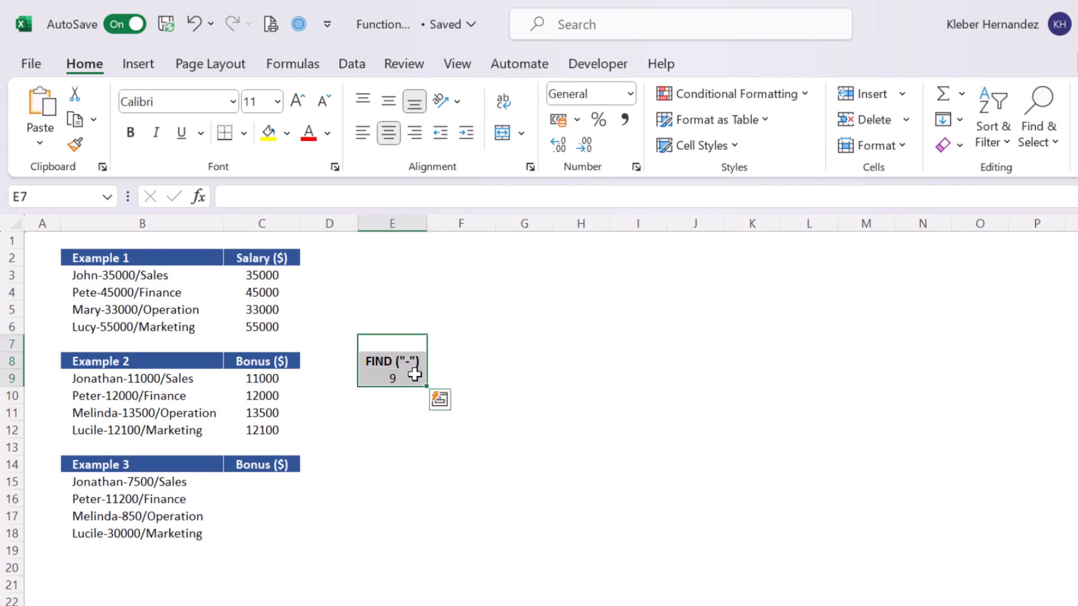
key(Delete)
click(391, 379)
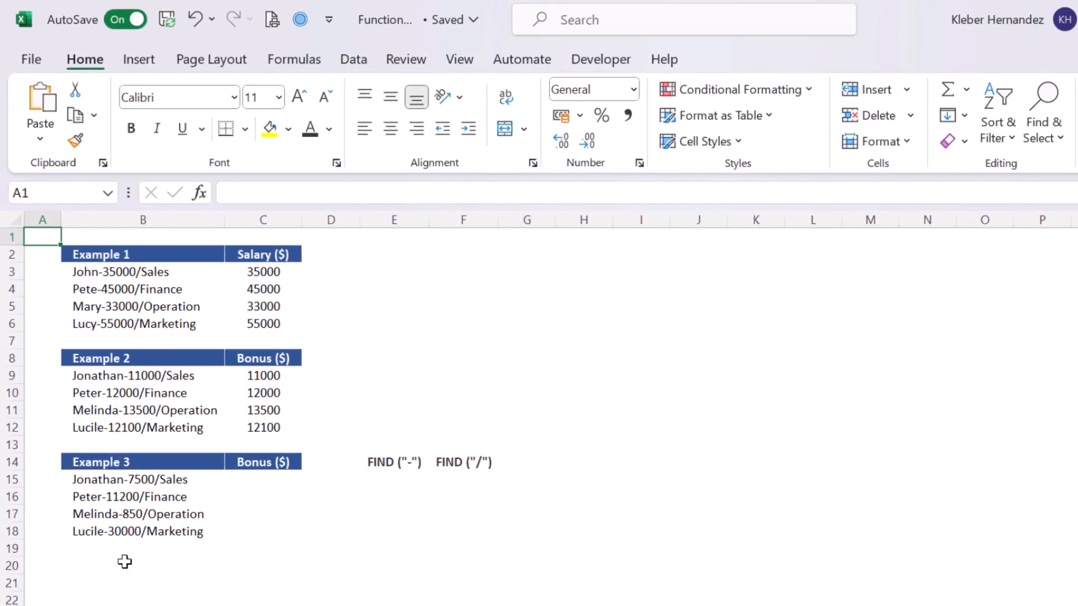
Copy the MID formula from C3 into C15 for the first Example 3 entry and inspect it.
click(266, 278)
key(ctrl+c)
click(262, 483)
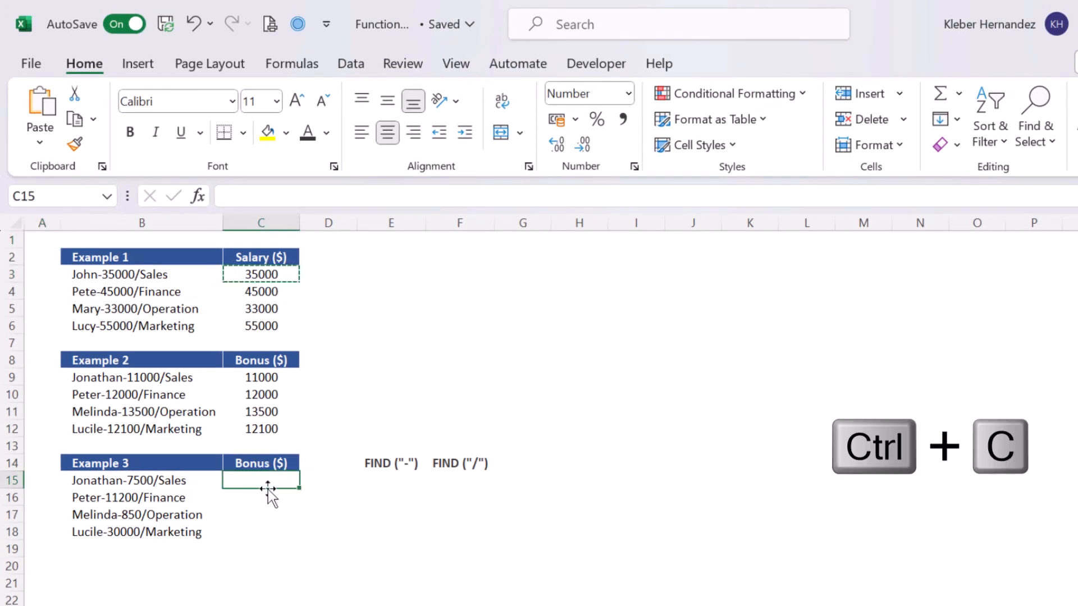
key(ctrl+v)
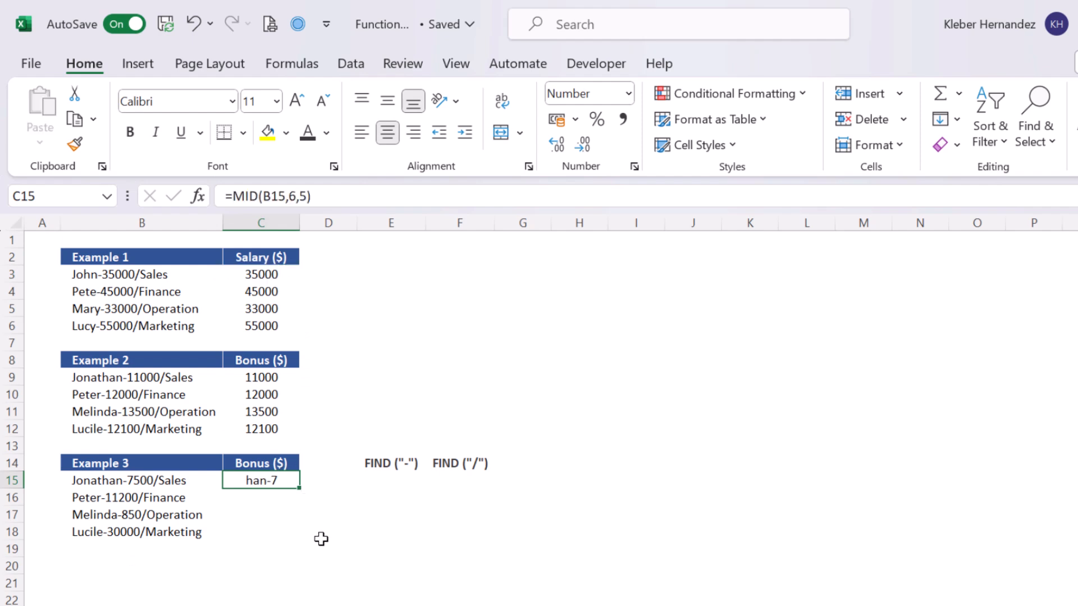
key(F2)
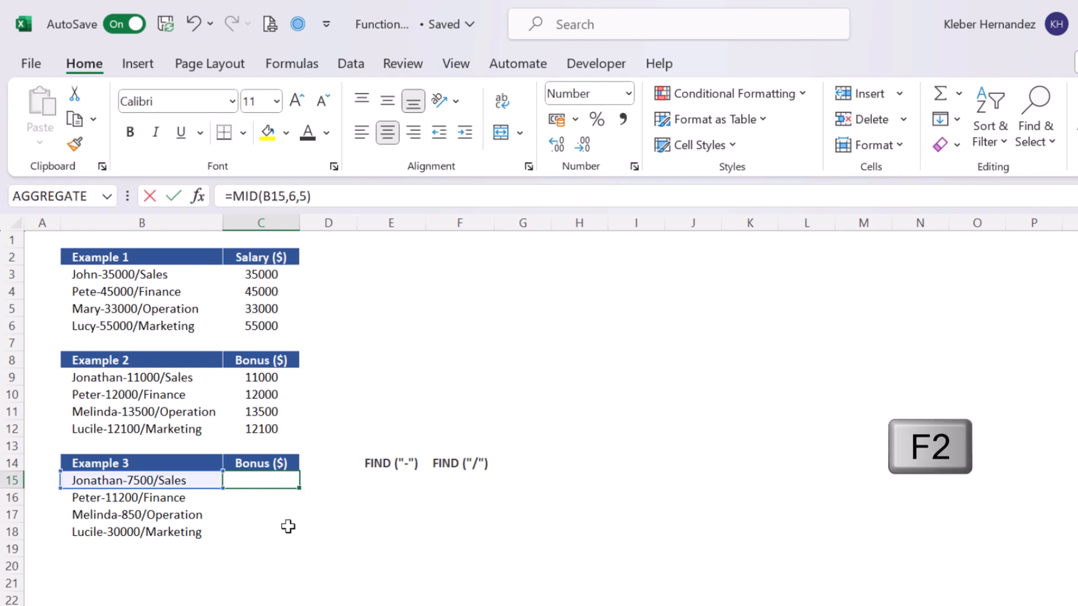
key(Escape)
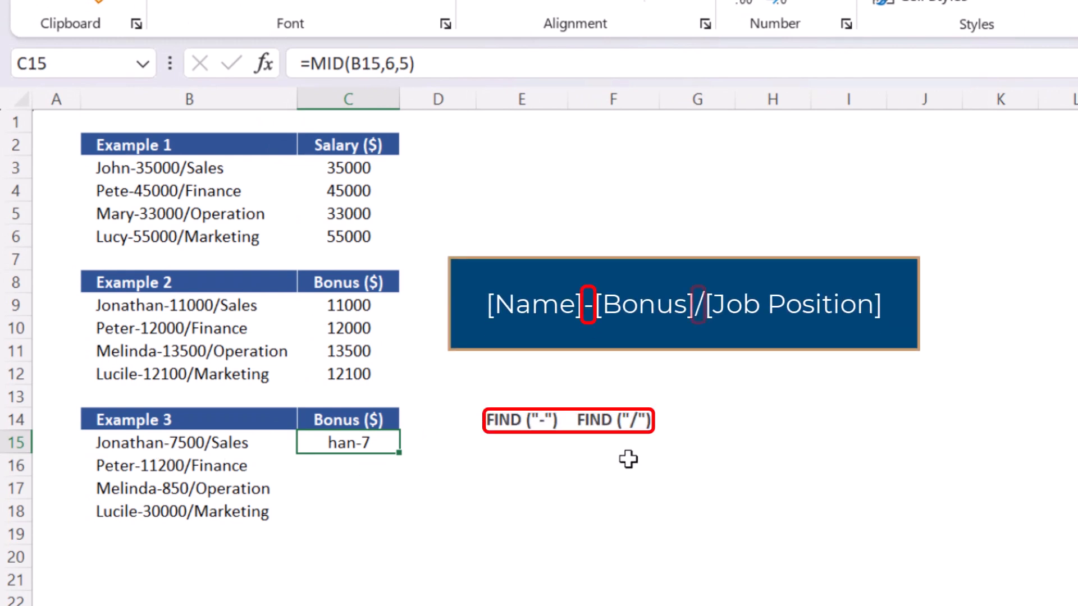
Enter the formula =FIND("-",B15,1) in E15 to locate the hyphen in the first Example 3 entry.
click(520, 444)
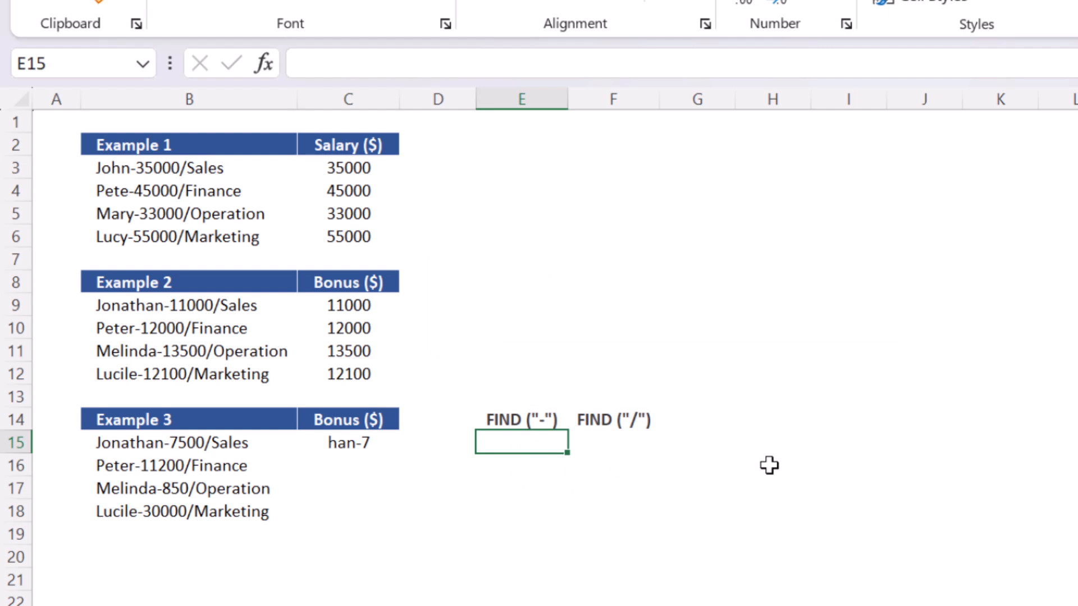
text(=FIND)
key(Tab)
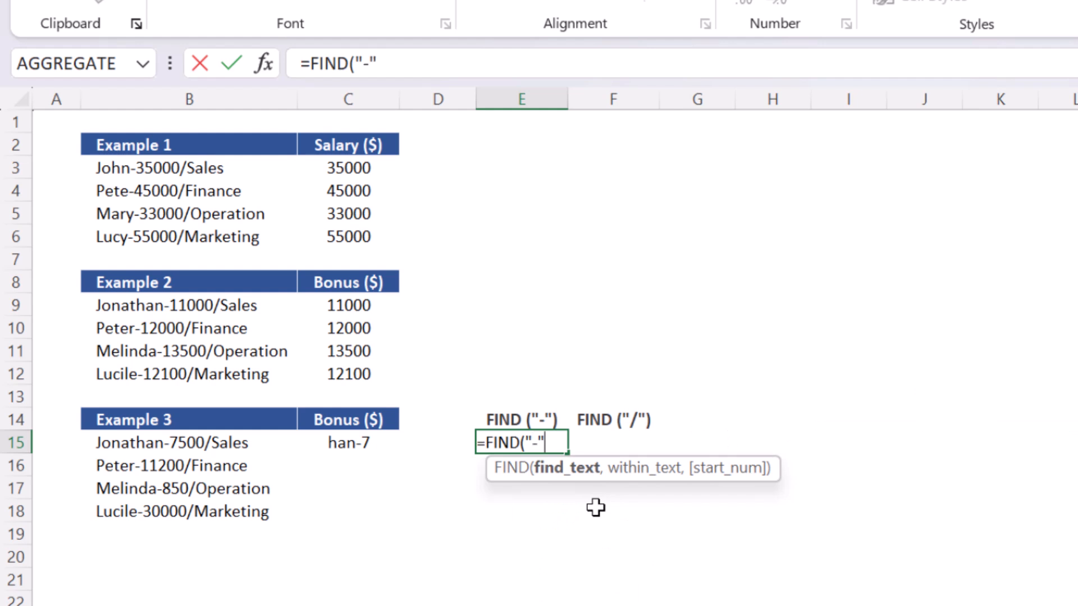
text("-")
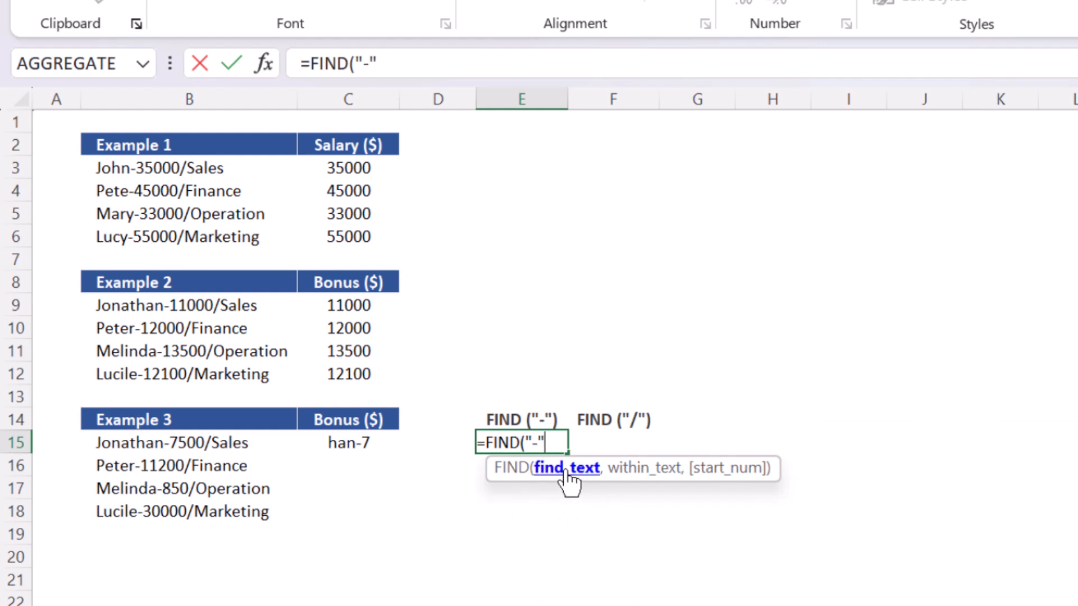
text(,)
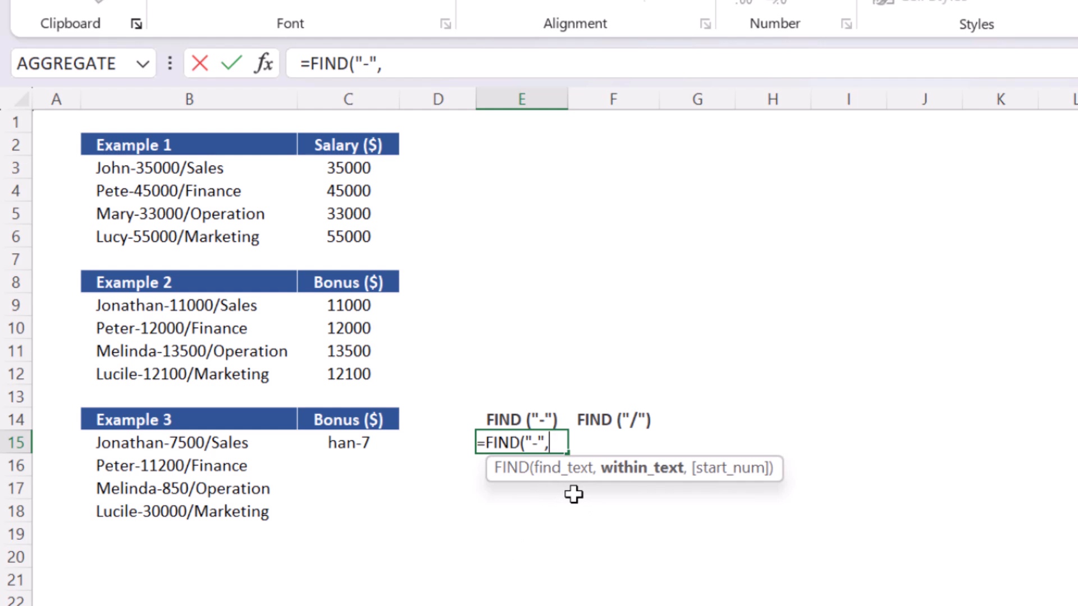
click(227, 440)
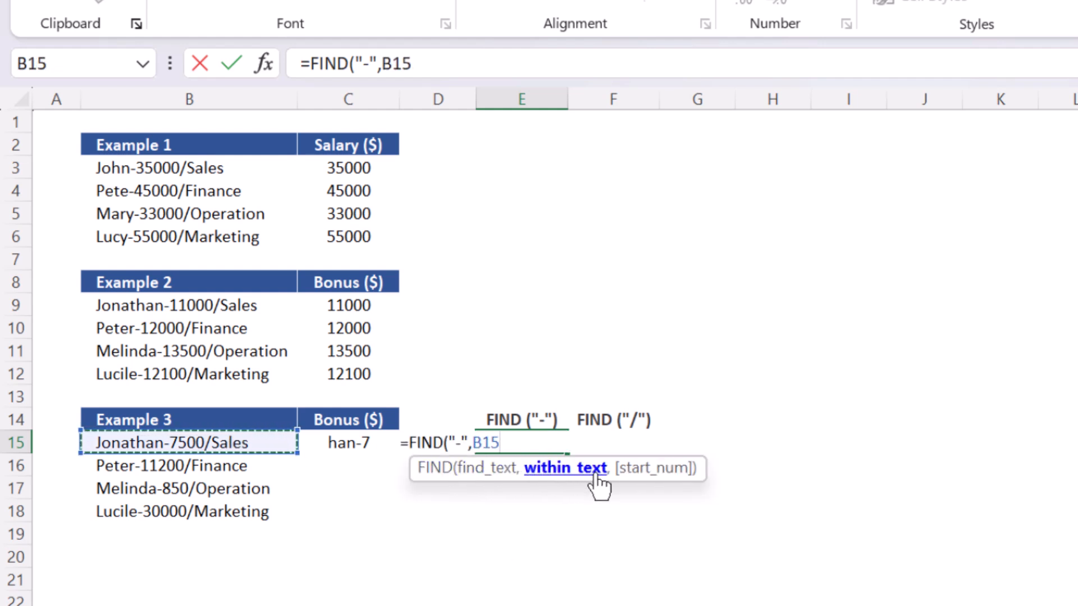
text(,1)
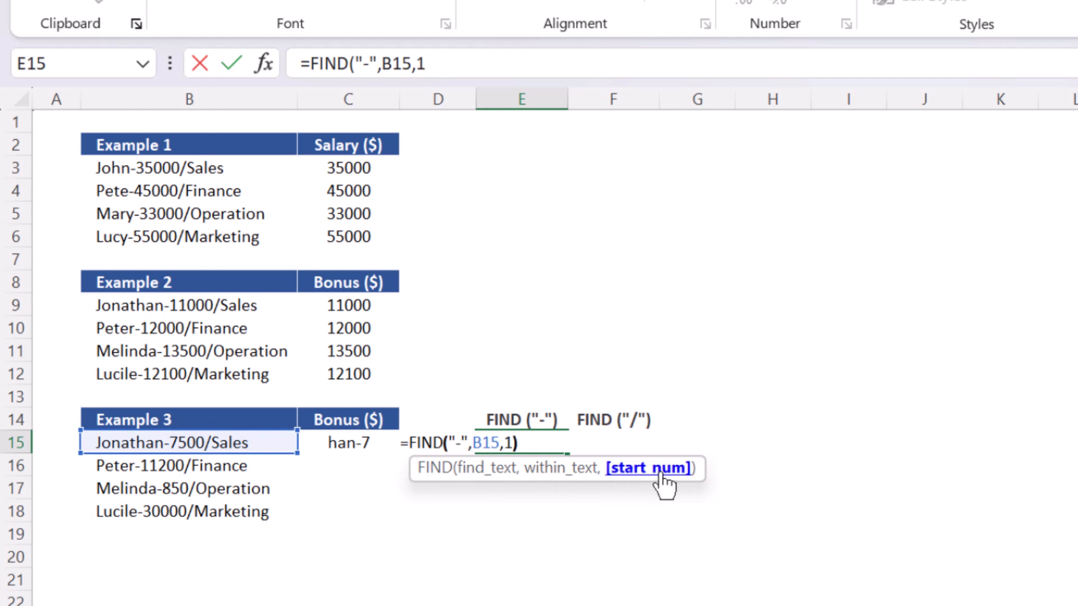
text())
key(Return)
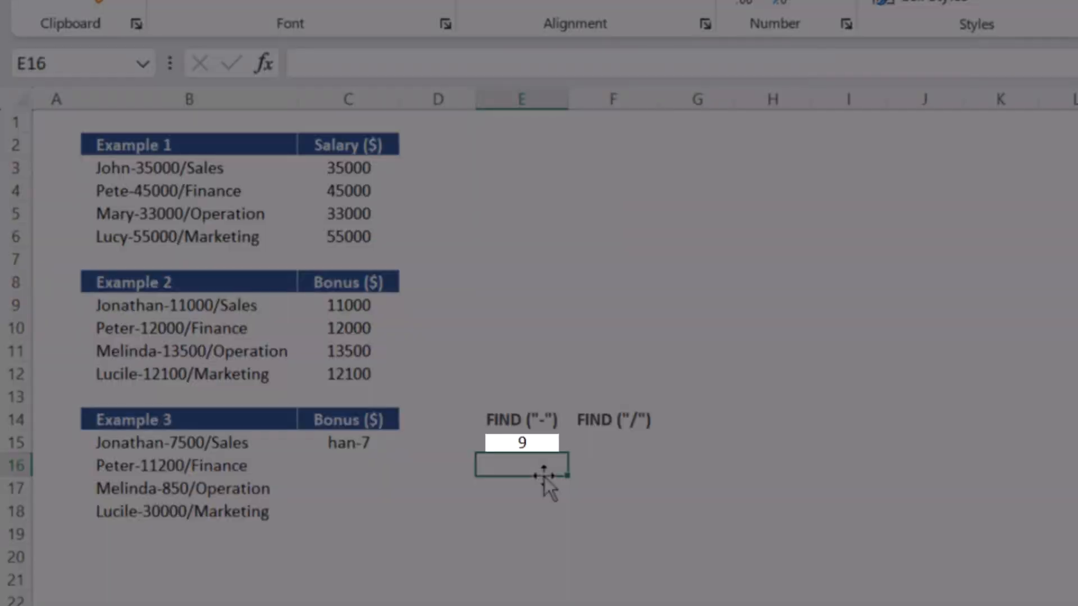
Enter the formula =FIND("/",B15,1) in F15 to locate the slash in the same entry.
click(603, 444)
text(=)
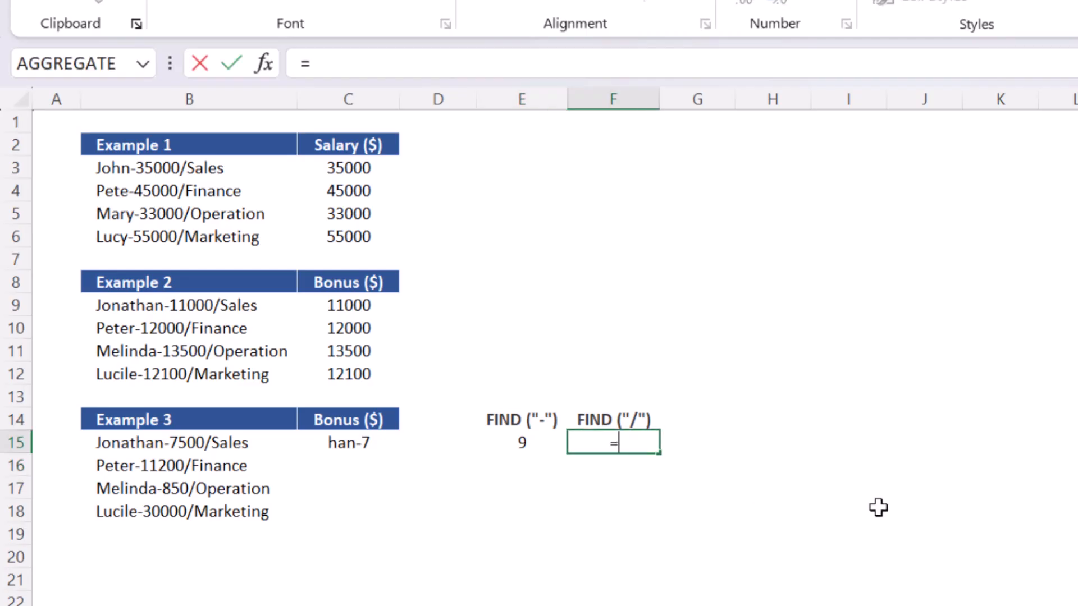
text(FIND)
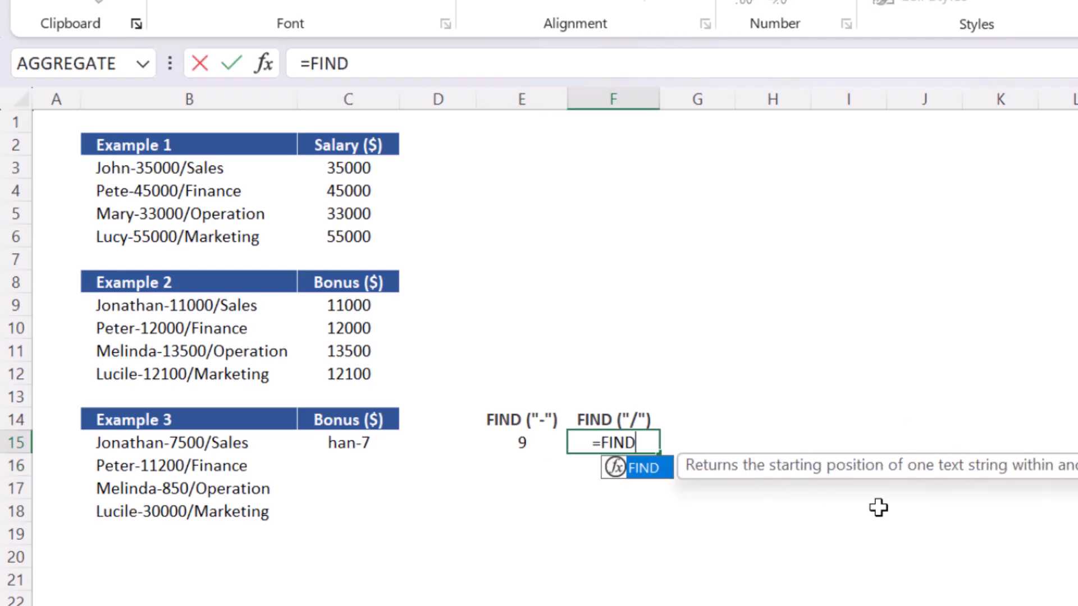
key(Tab)
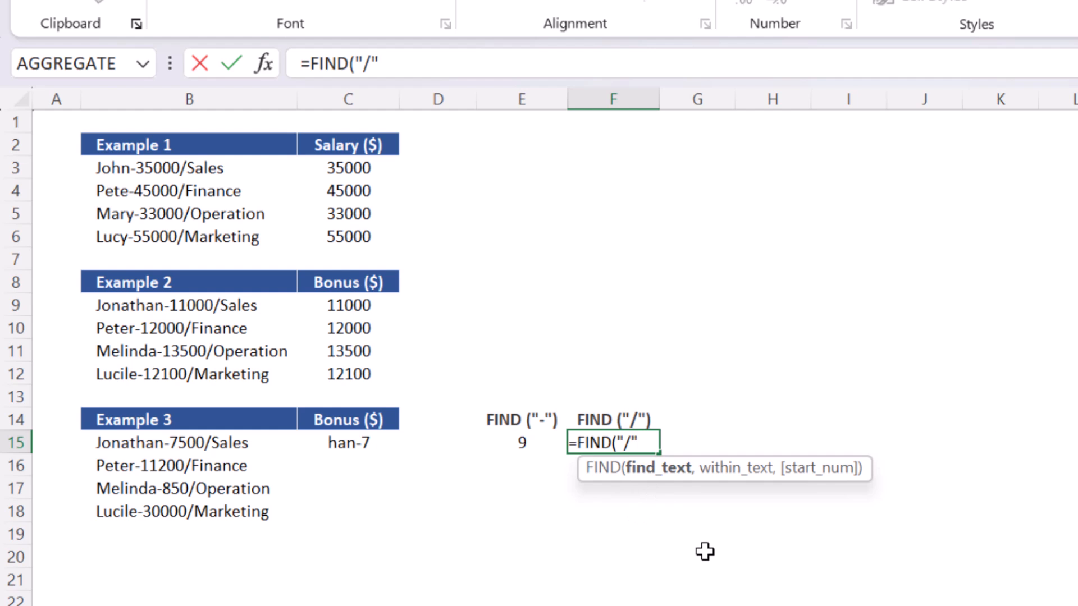
text(,)
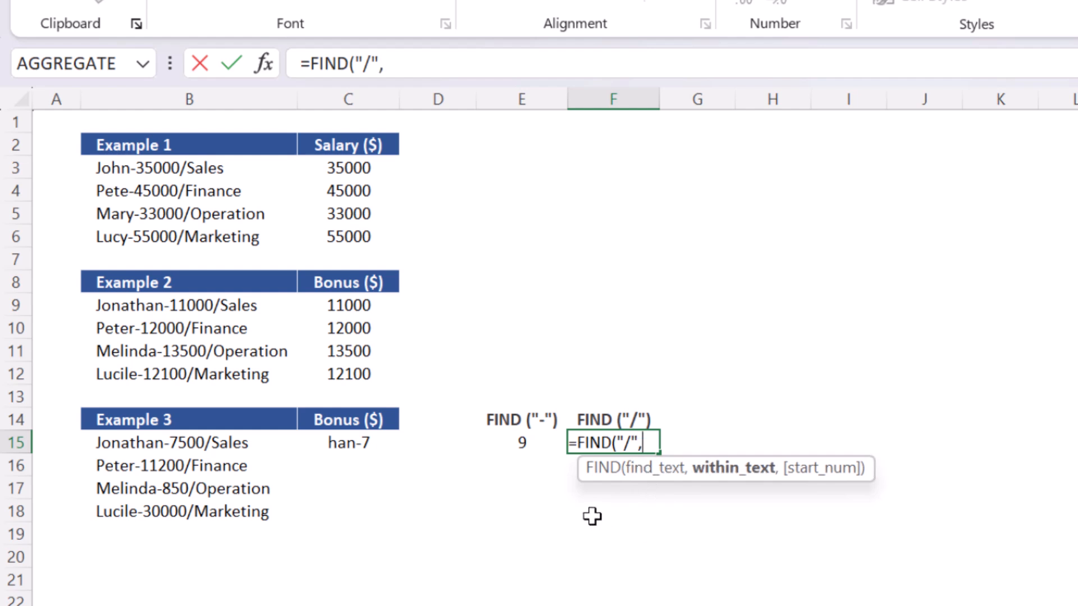
click(249, 445)
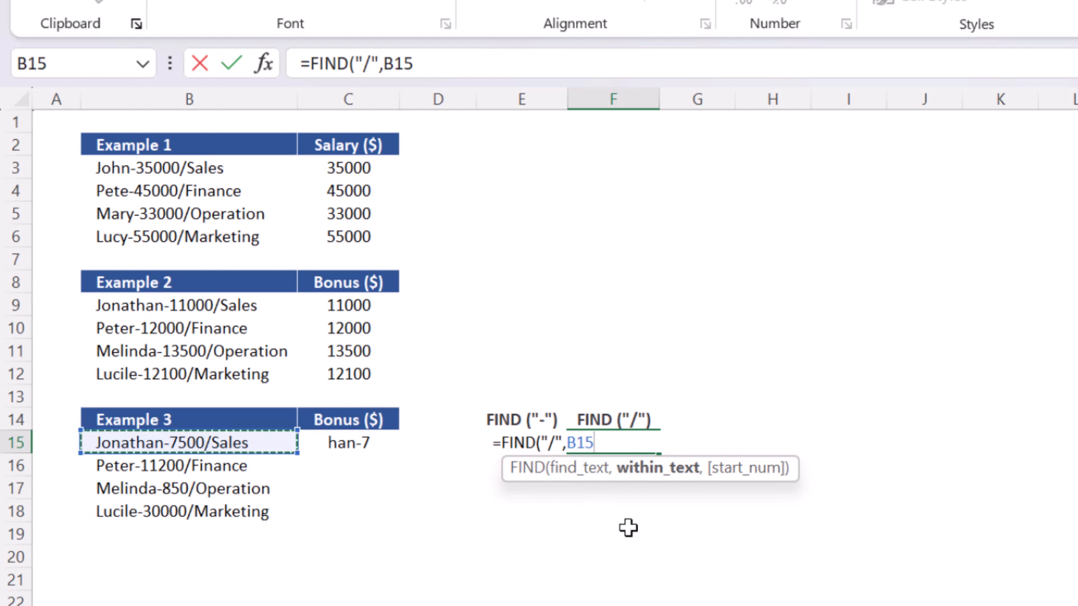
text(,1)
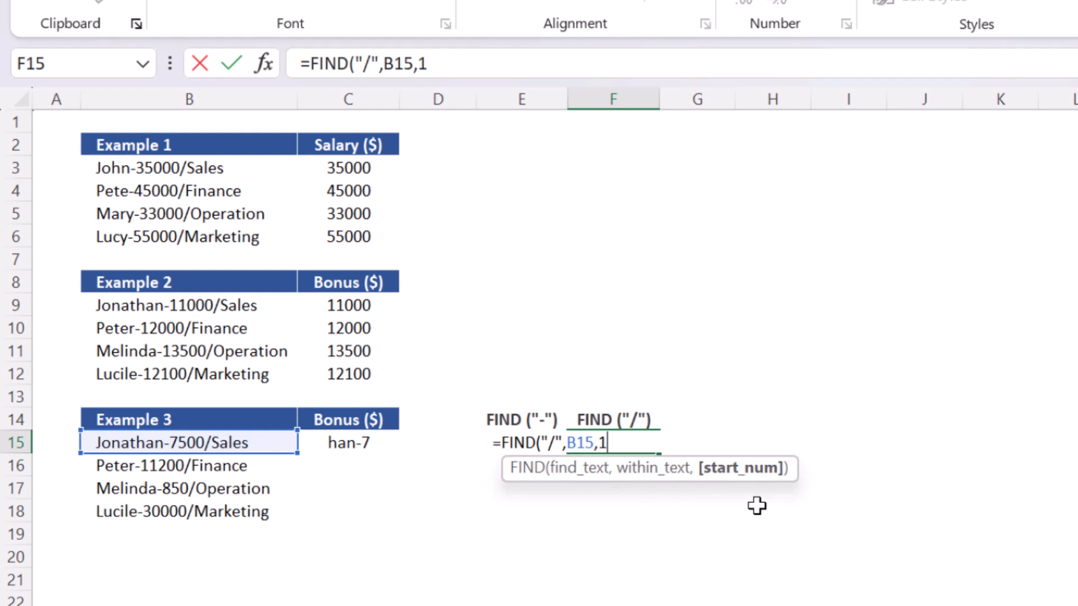
text())
key(Return)
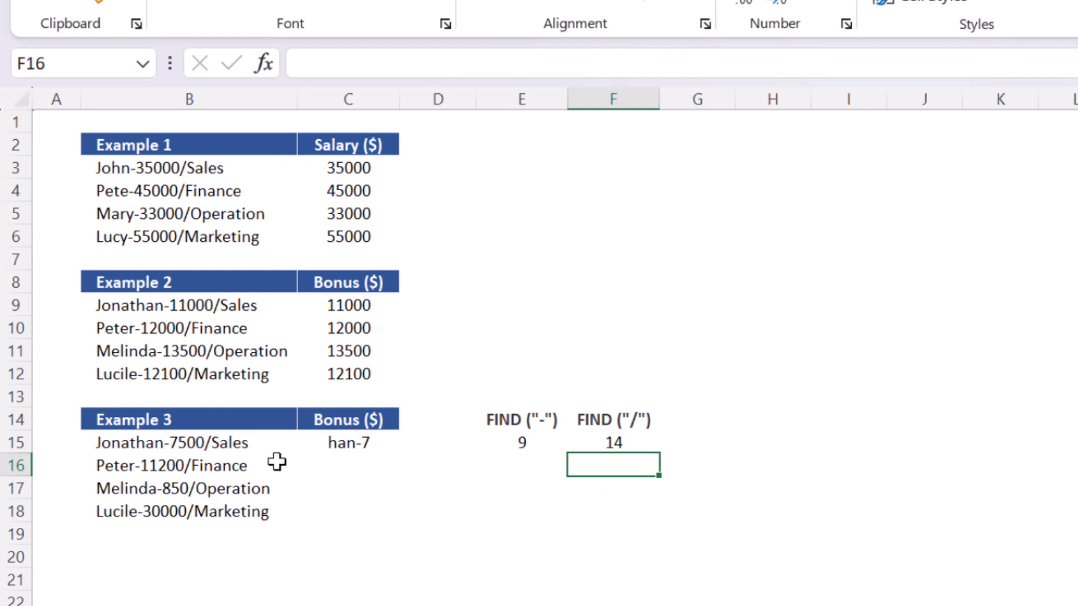
Enter the heading DIFF. in G14.
click(246, 442)
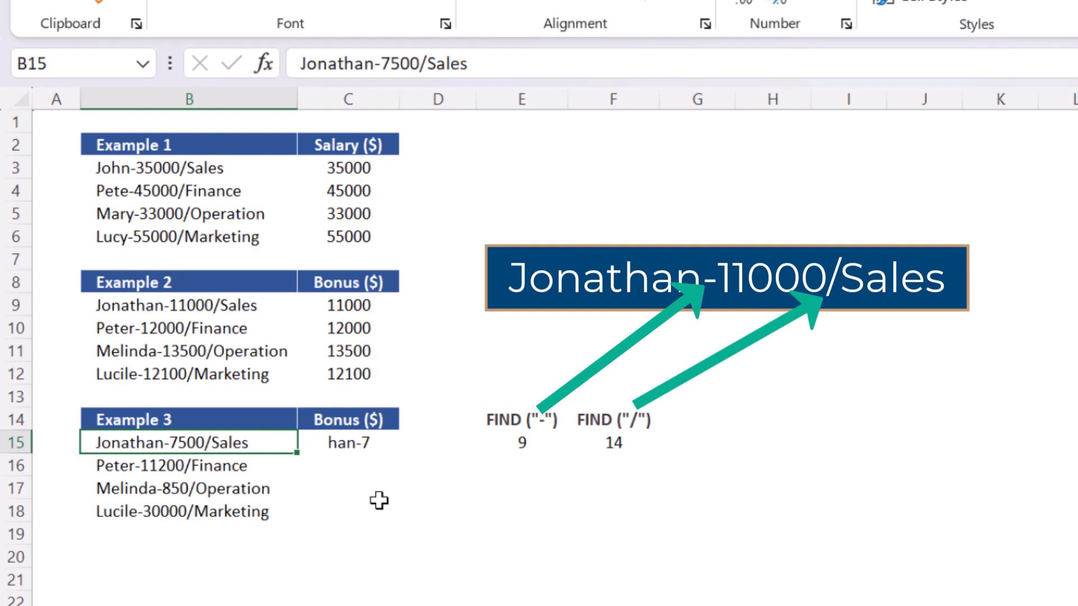
click(709, 416)
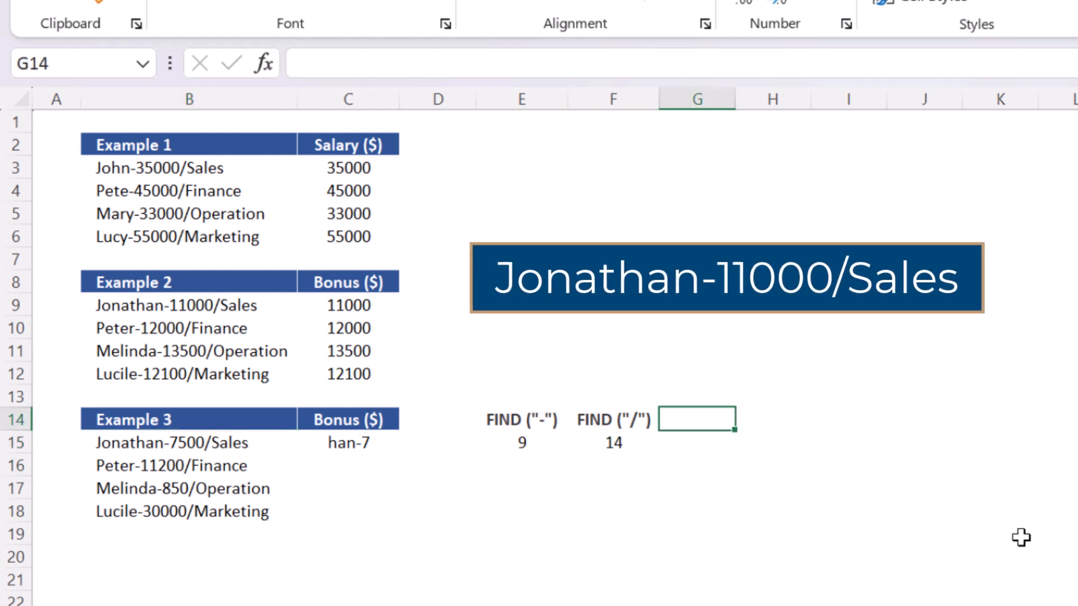
text(DIFF.)
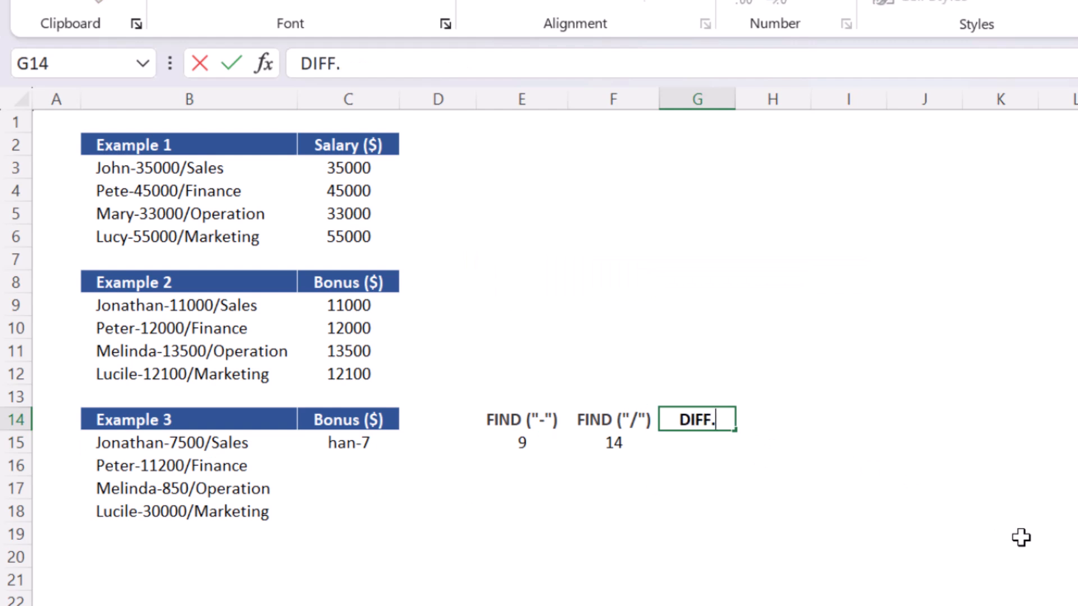
key(Return)
Enter the formula =F15-E15 in G15 to compute the gap between the slash and hyphen positions.
text(=)
key(Left)
text(-)
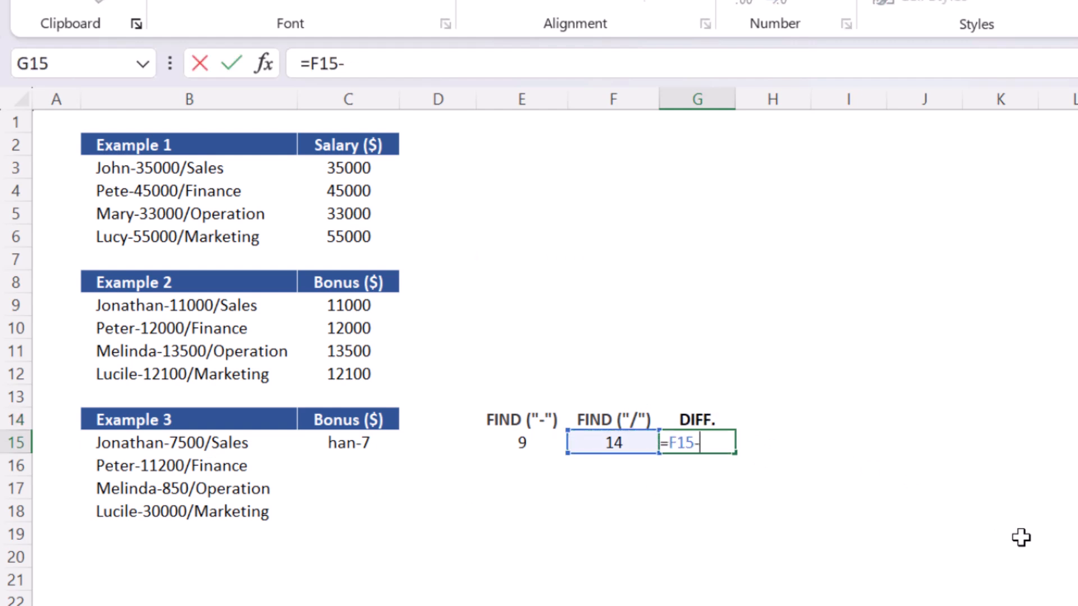
key(Left)
key(Left)
key(Return)
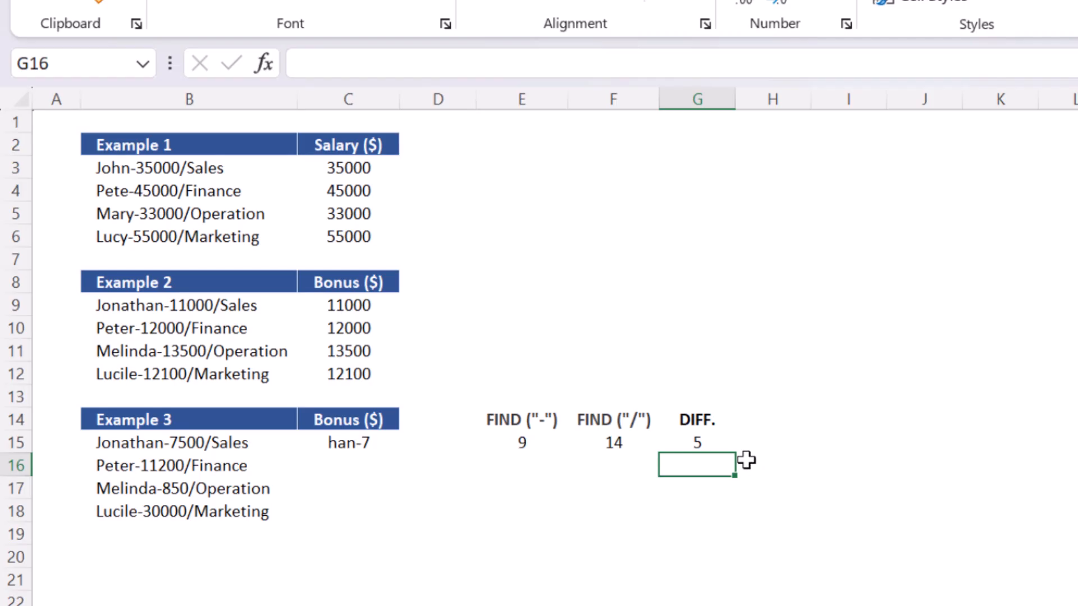
Replace the E15 reference in G15's formula with FIND("-",B15,1), making it =F15-FIND("-",B15,1).
click(531, 444)
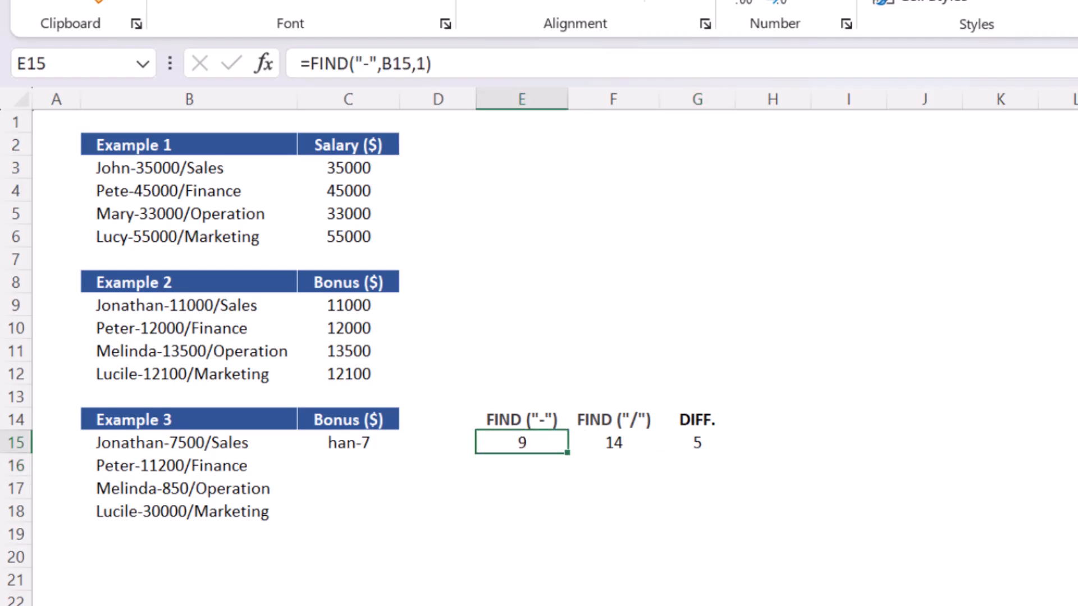
key(F2)
key(shift+Home)
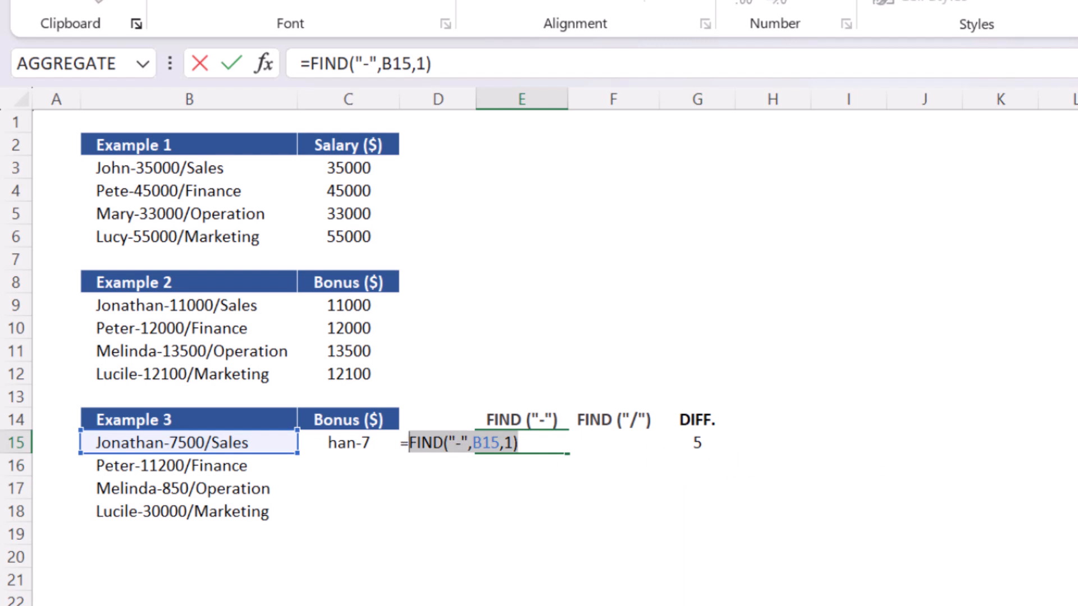
key(ctrl+c)
key(Escape)
key(Right)
key(Right)
key(F2)
key(shift+Left)
key(ctrl+v)
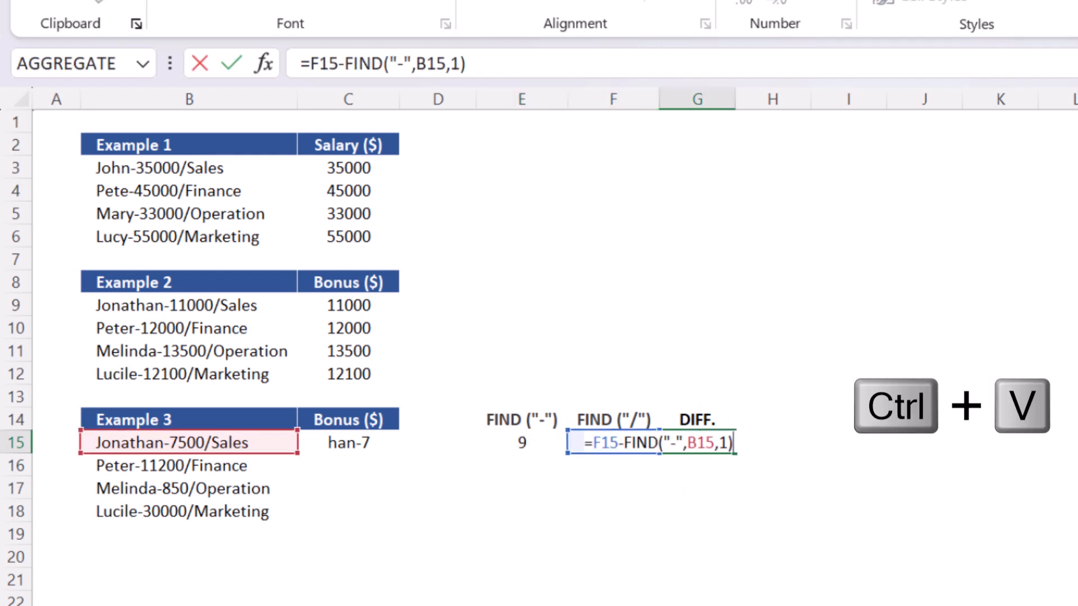
key(Return)
Replace the F15 reference in G15's formula with FIND("/",B15,1), giving =FIND("/",B15,1)-FIND("-",B15,1).
key(Up)
key(Left)
key(F2)
key(shift+Home)
key(ctrl+c)
key(Escape)
key(Right)
key(F2)
key(Left)
key(Left)
key(Left)
key(Left)
key(Left)
key(Left)
key(Left)
key(Left)
key(Left)
key(Left)
key(Left)
key(Left)
key(Left)
key(Left)
key(Left)
key(Left)
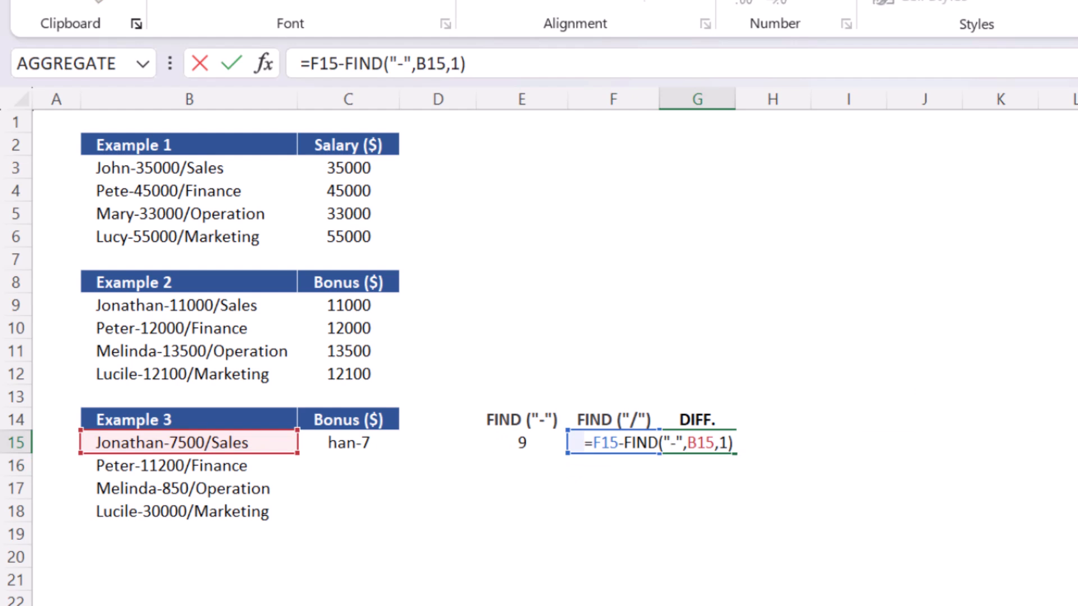
key(ctrl+v)
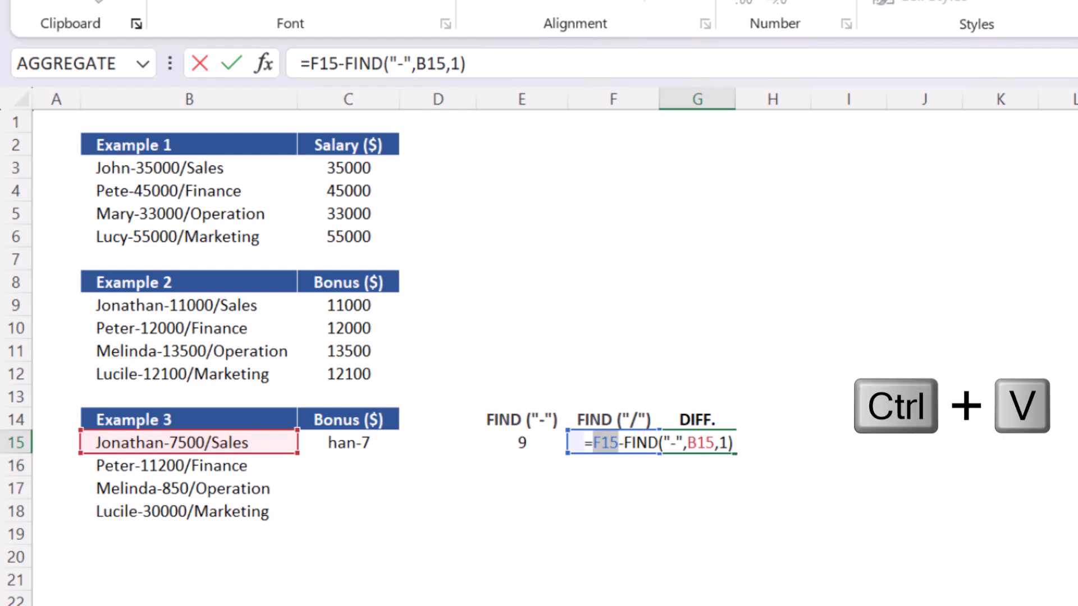
key(Return)
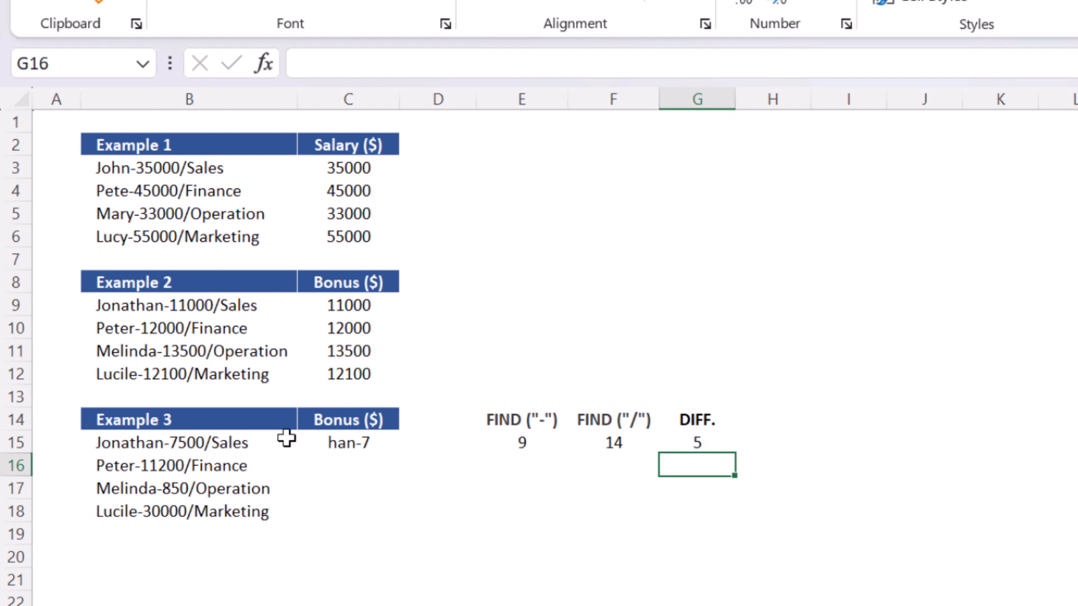
Set the start number of the MID formula in C15 to FIND("-",B15,1)+1.
click(253, 441)
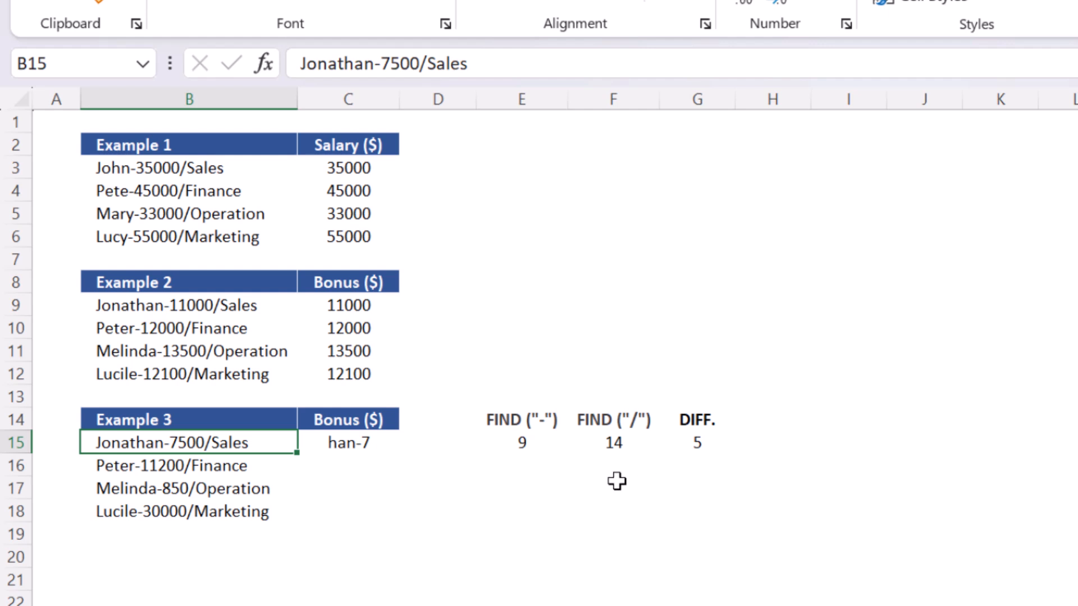
click(376, 446)
key(F2)
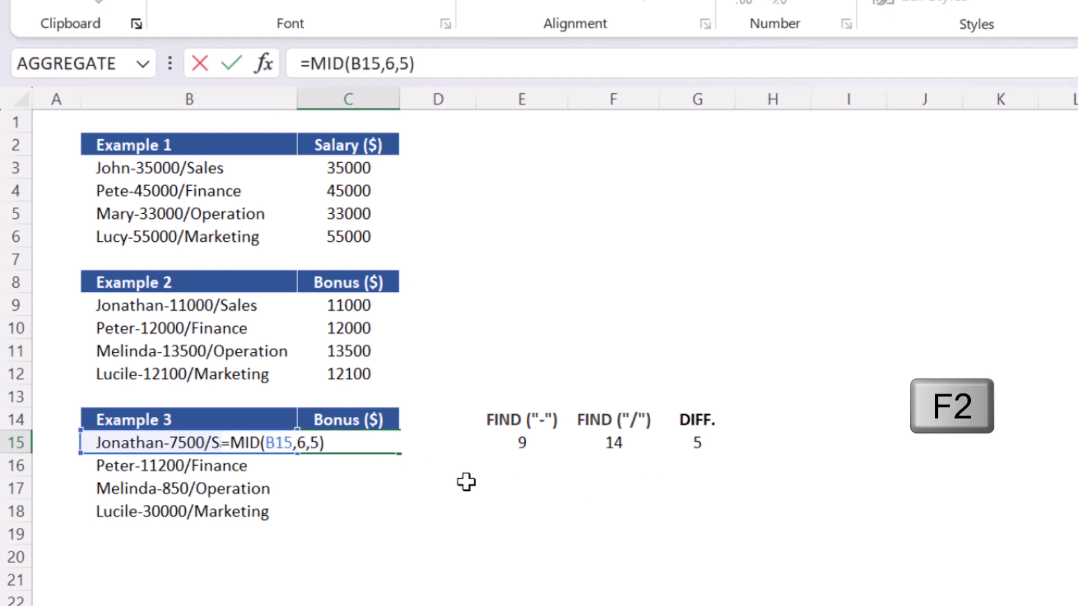
key(Escape)
click(517, 442)
key(F2)
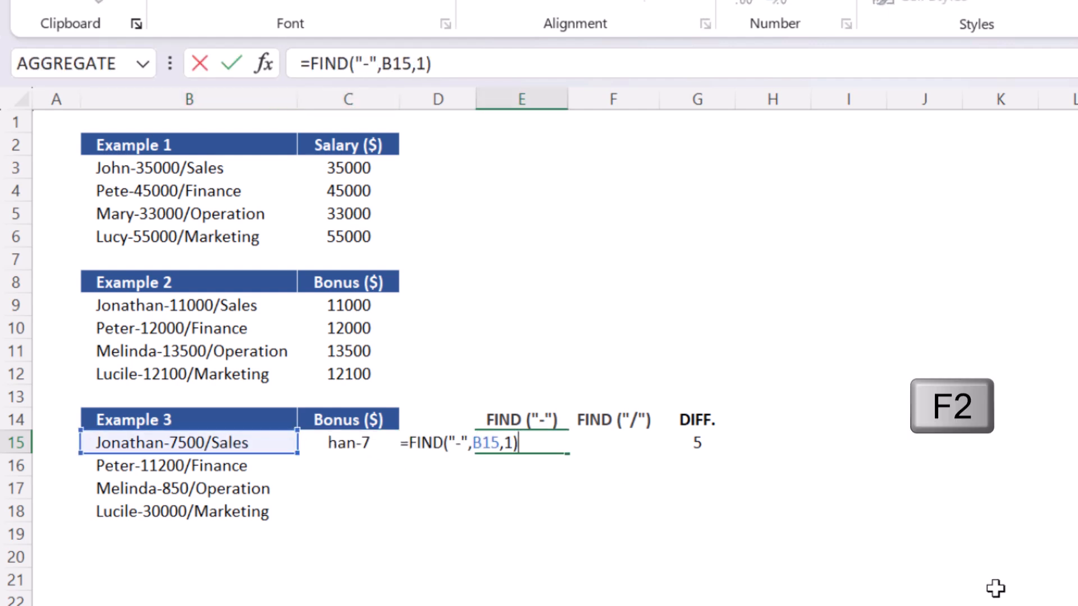
key(shift+Home)
key(shift+Right)
key(ctrl+c)
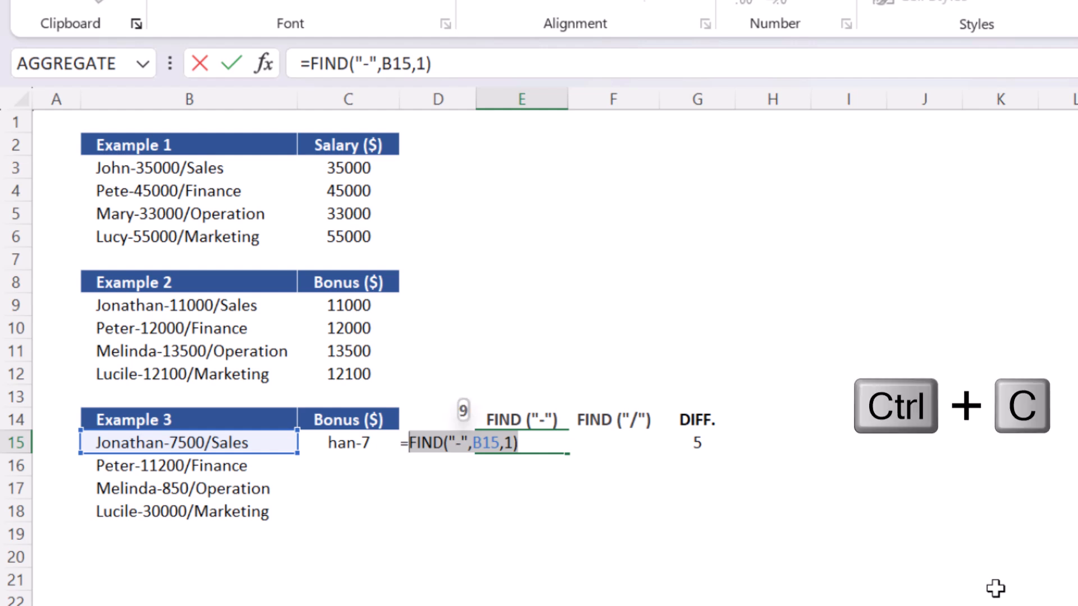
key(Escape)
key(Left)
key(Left)
key(F2)
key(Left)
key(Left)
key(Left)
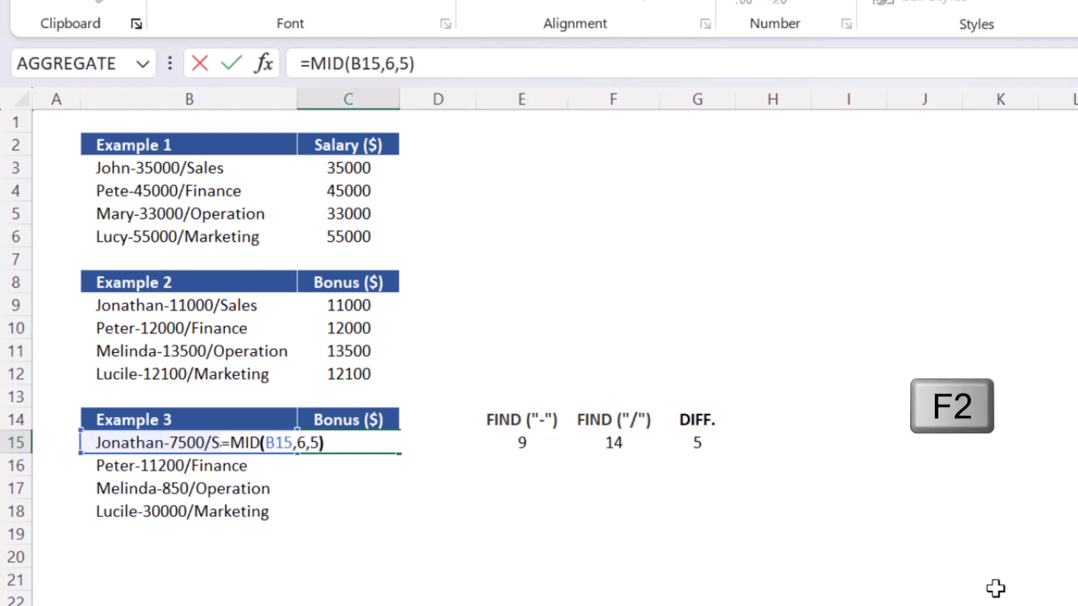
key(shift+Left)
key(ctrl+v)
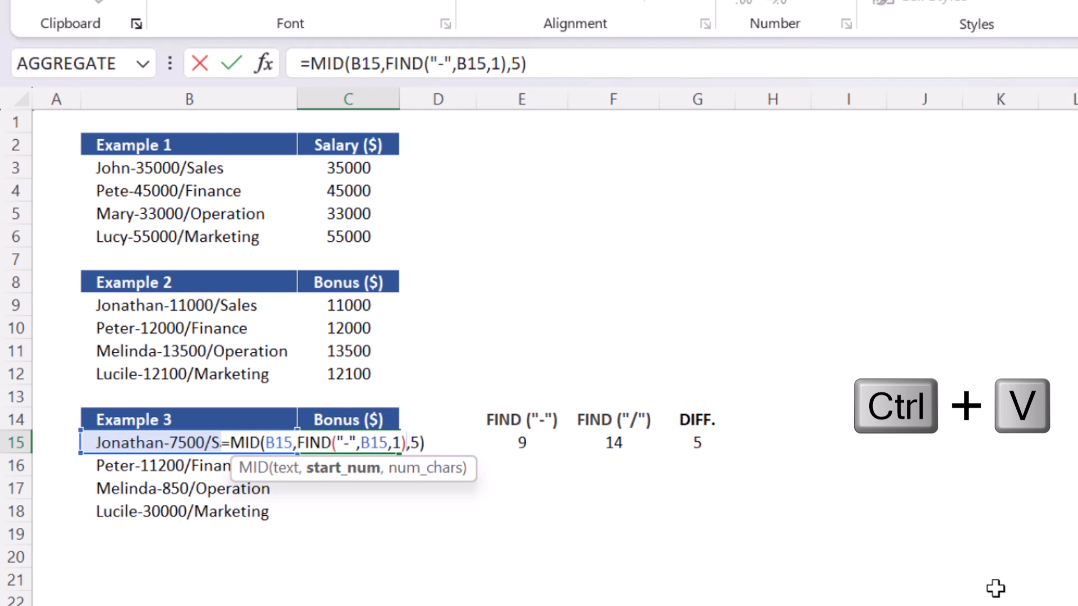
text(+1)
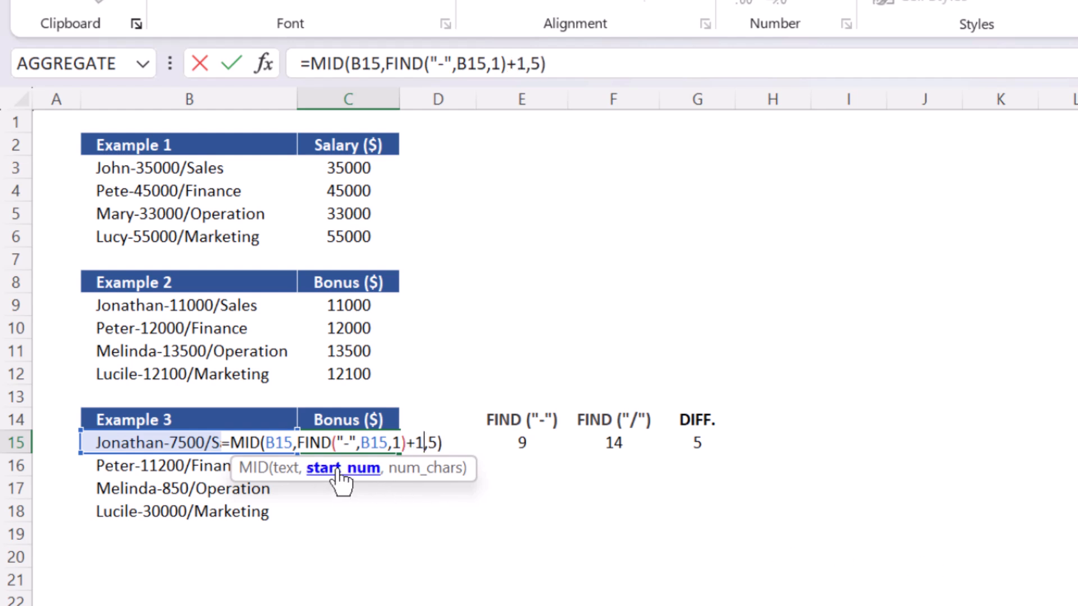
key(Return)
Set the MID formula's character count in C15 to FIND("/",B15,1)-FIND("-",B15,1)-1.
key(Right)
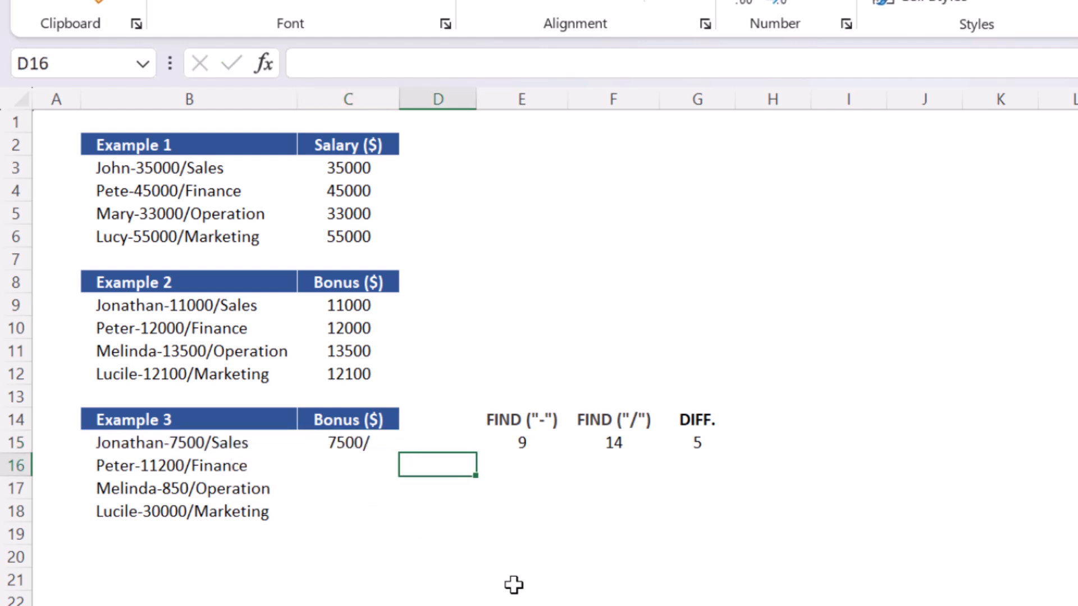
key(Right)
key(Right)
key(Right)
key(Up)
key(F2)
key(shift+Home)
key(shift+Right)
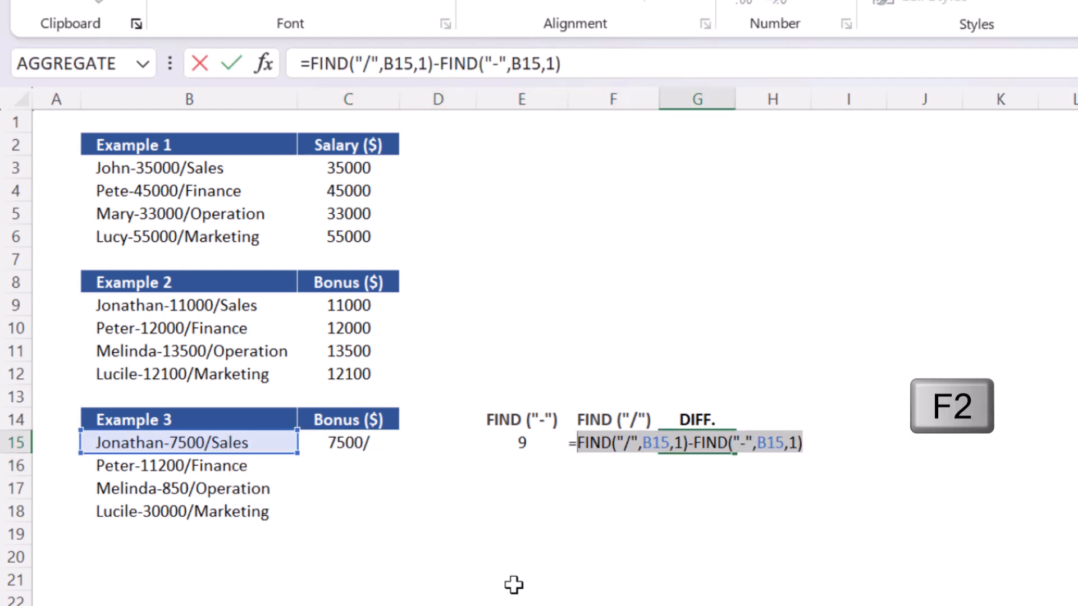
key(ctrl+c)
key(Escape)
key(Left)
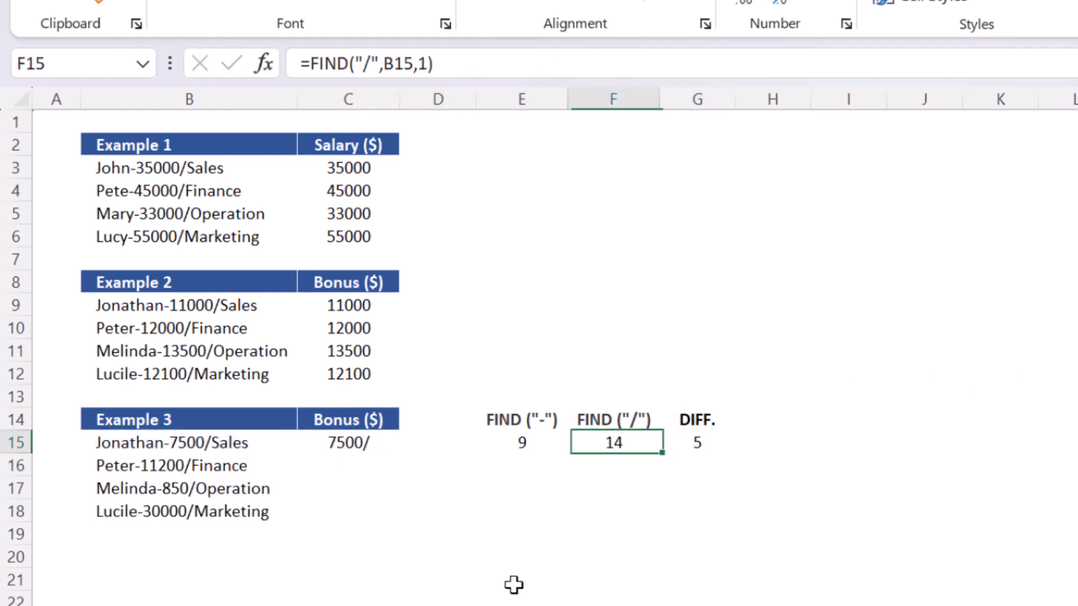
key(Left)
key(Left)
key(Left)
key(F2)
key(Left)
key(shift+Left)
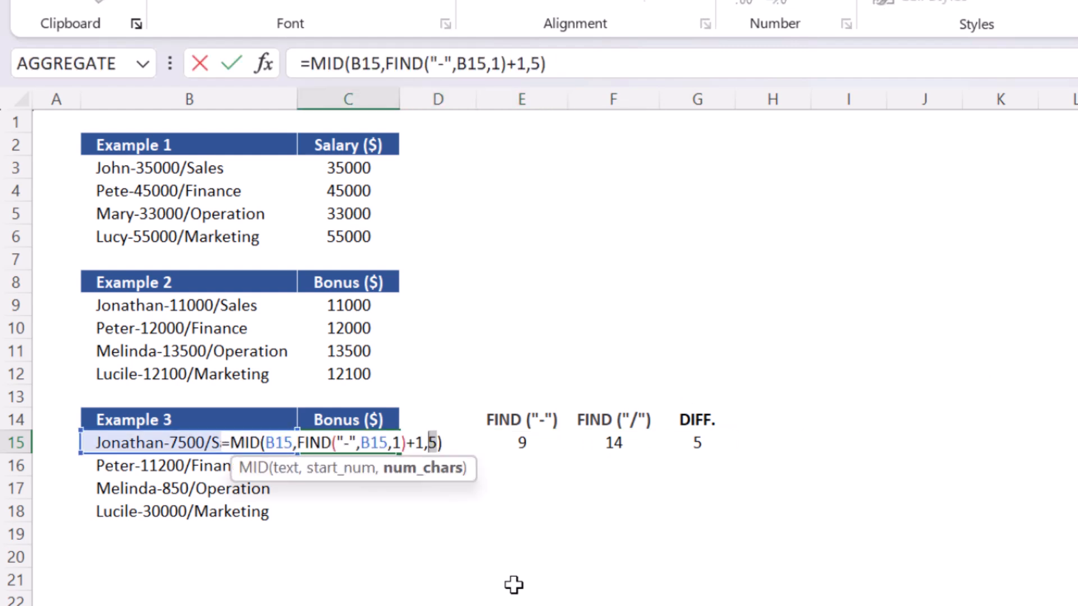
key(ctrl+v)
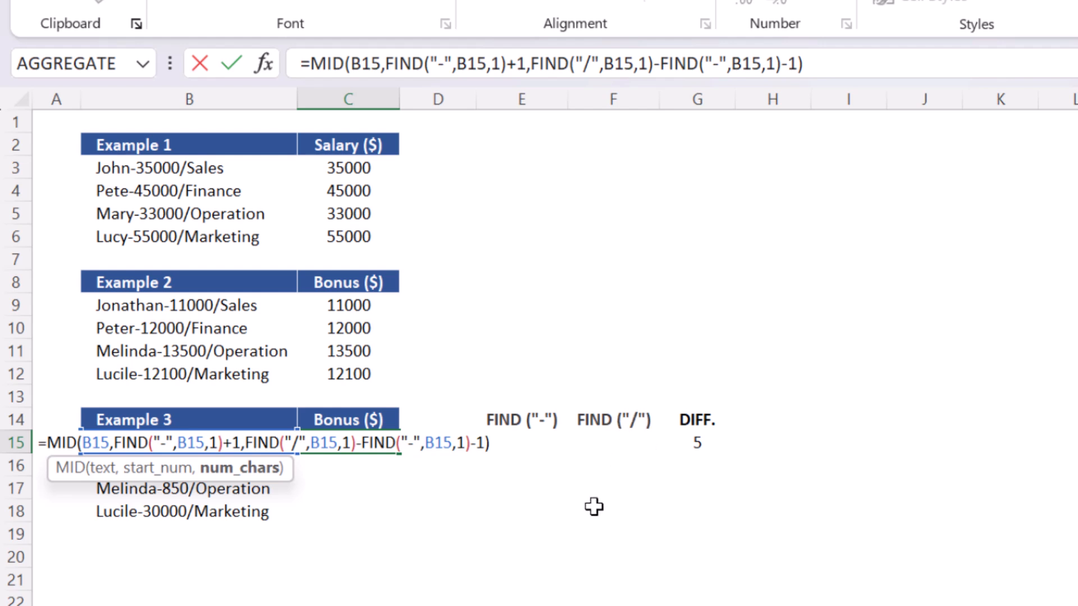
key(Return)
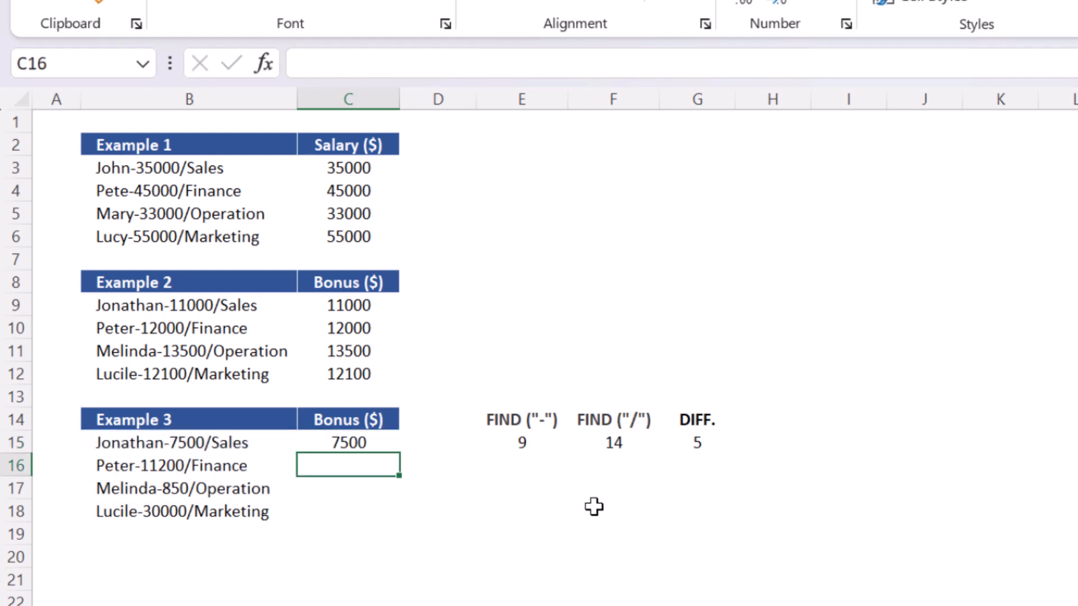
Clear the helper headings and FIND results in E14:G15.
key(Up)
key(Right)
key(Right)
key(Up)
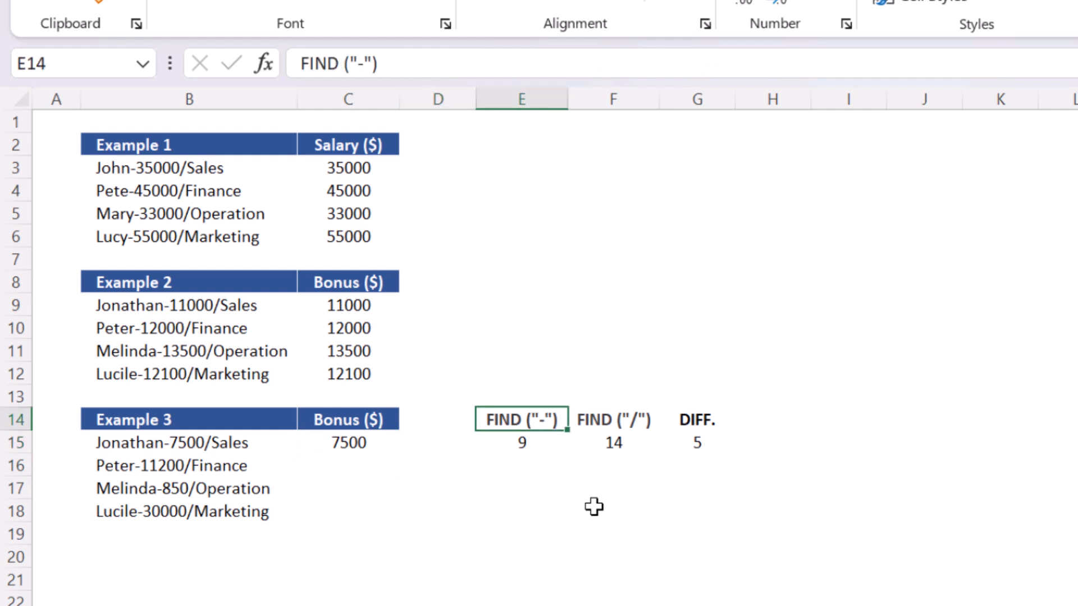
key(shift+Right)
key(shift+Right)
key(shift+Down)
key(Delete)
Fill the C15 MID formula down through C18 for all Example 3 entries.
key(Left)
key(Left)
key(Down)
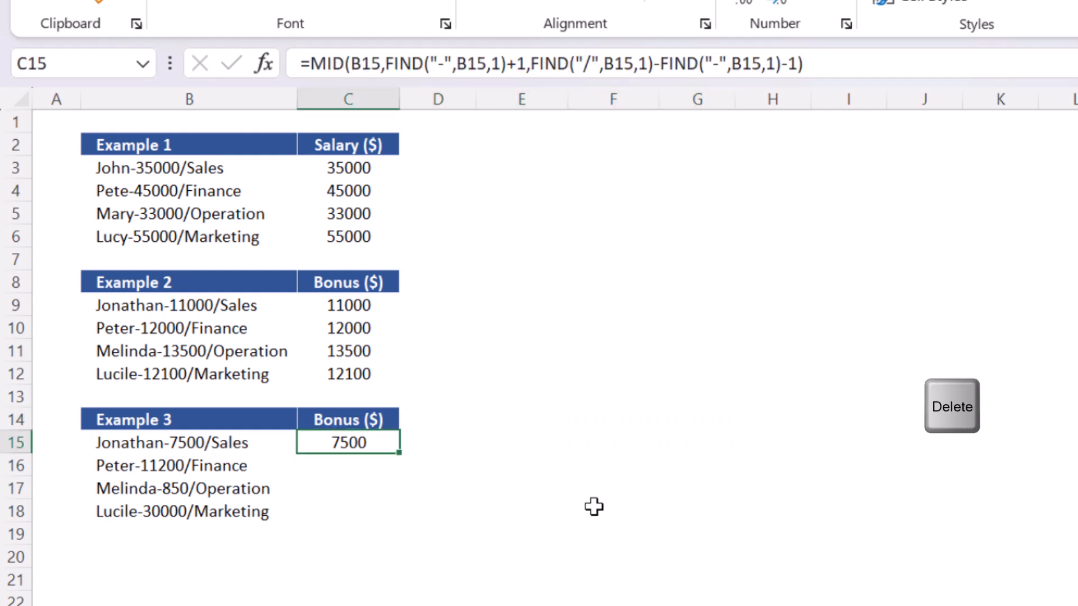
key(shift+Down)
key(shift+Down)
key(shift+Down)
key(F2)
key(ctrl+Return)
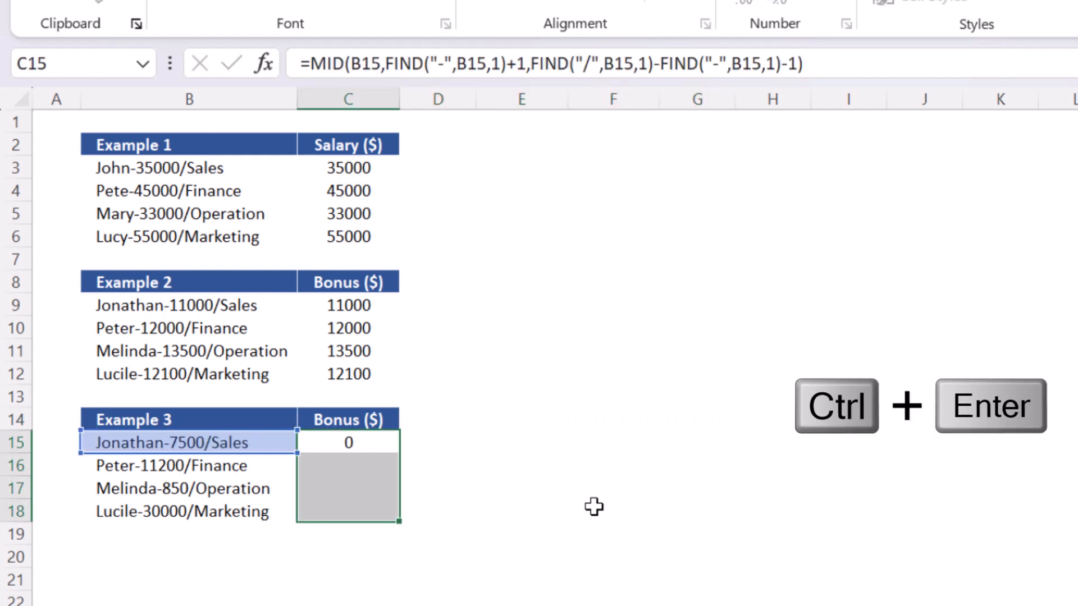
click(593, 507)
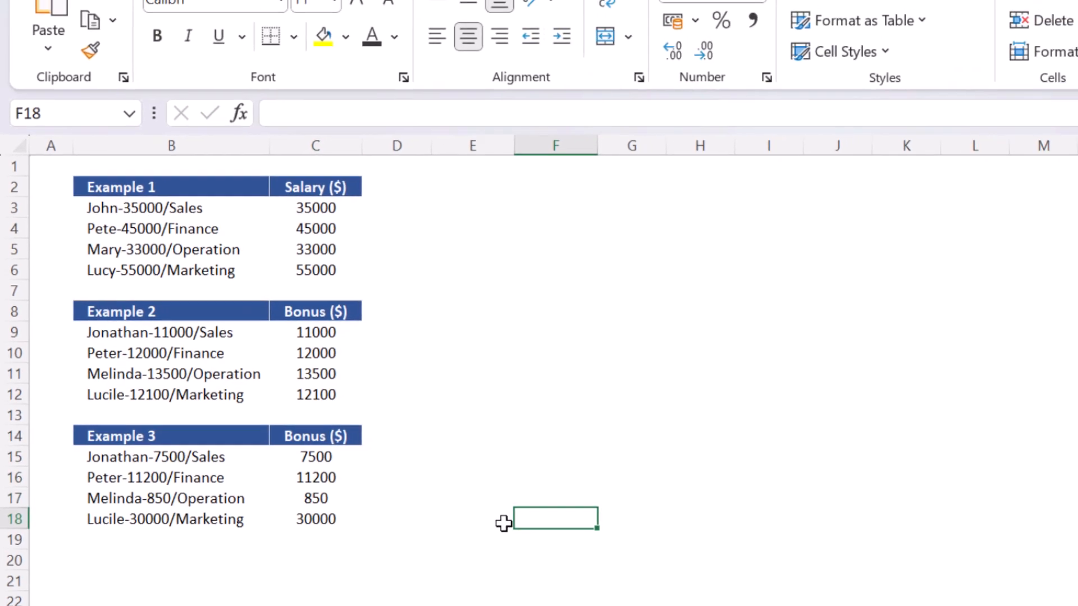
Change the B16 entry to Peterson-11200/Finance and recheck the bonus formula in C16.
click(310, 472)
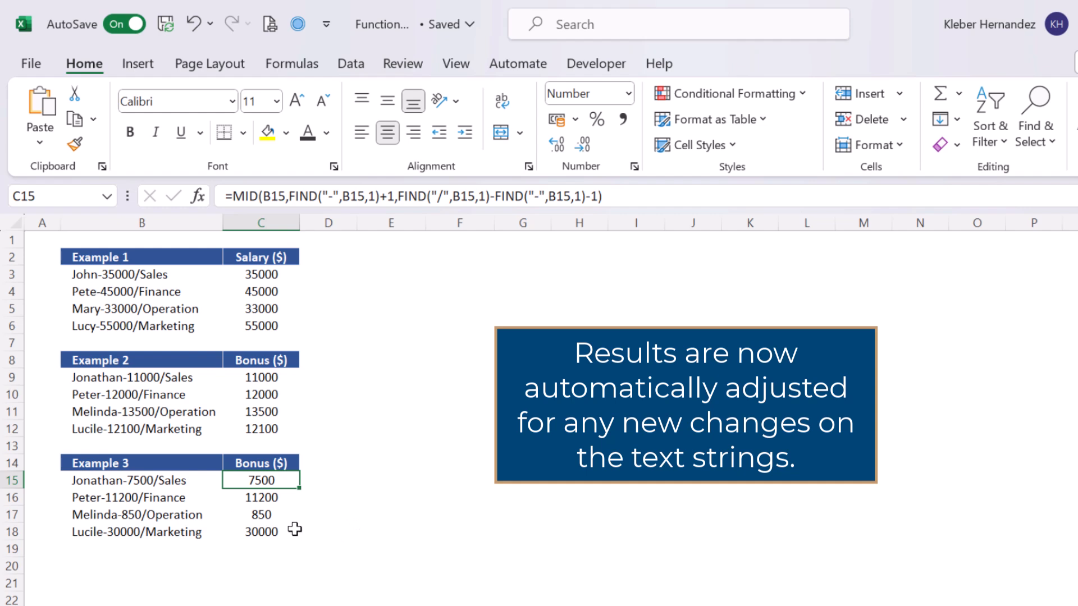
click(83, 497)
key(F2)
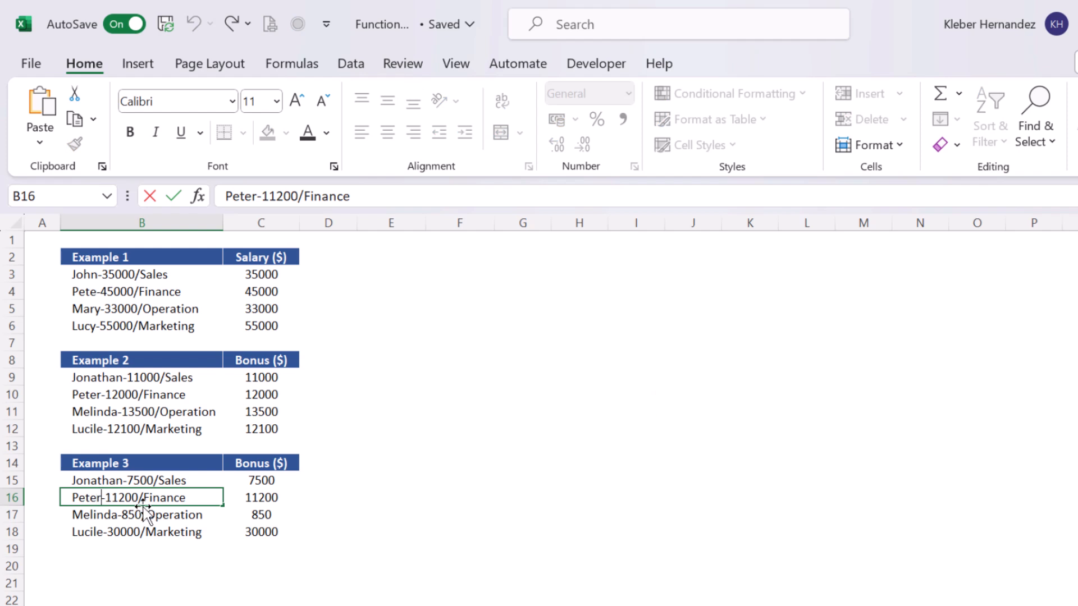
text(son)
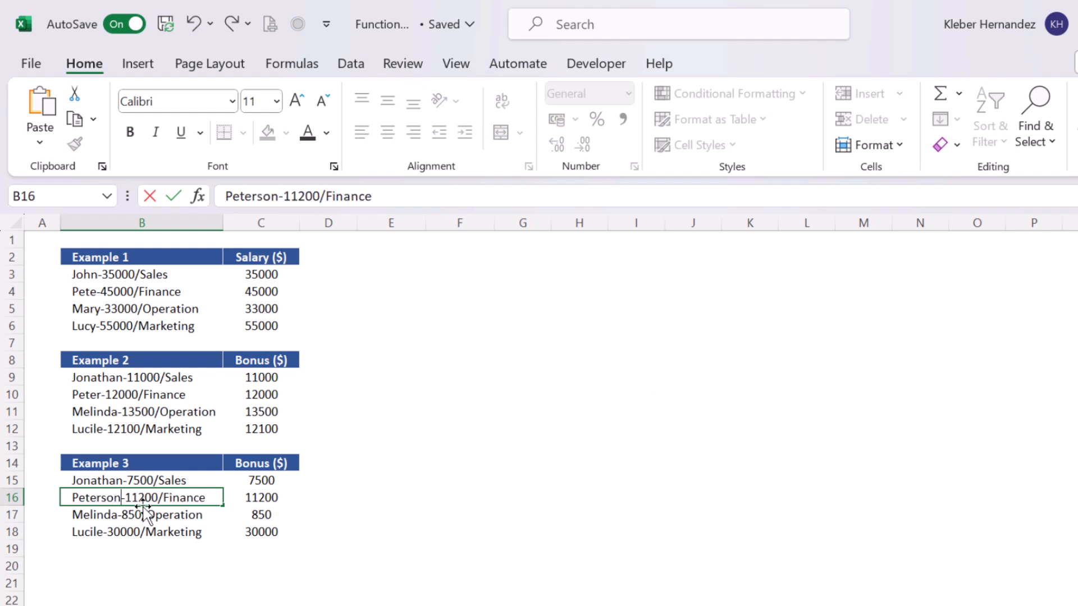
key(Return)
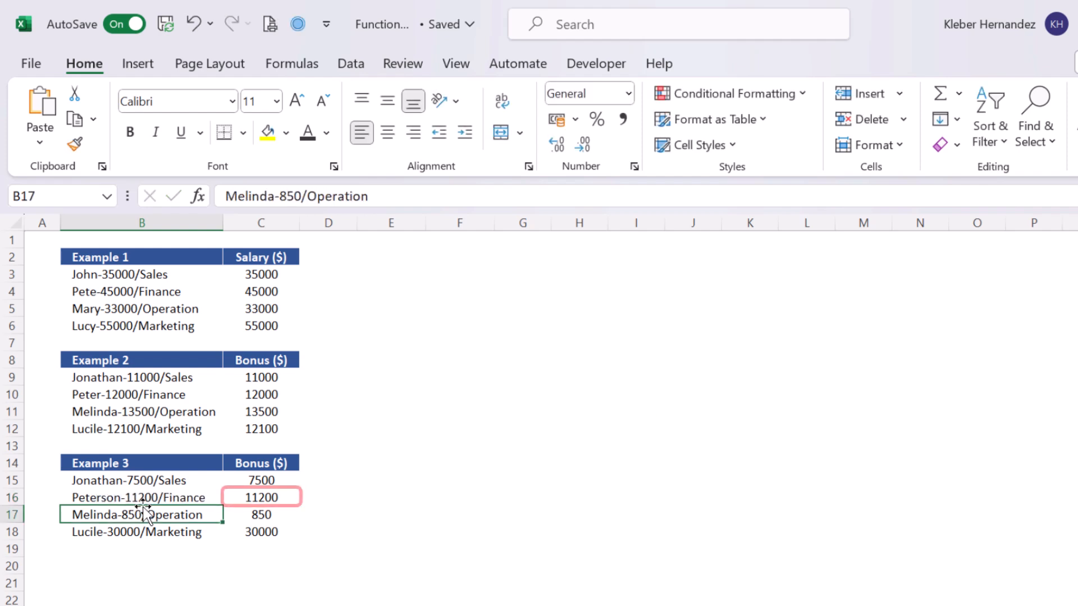
click(227, 496)
key(F2)
key(ctrl+Return)
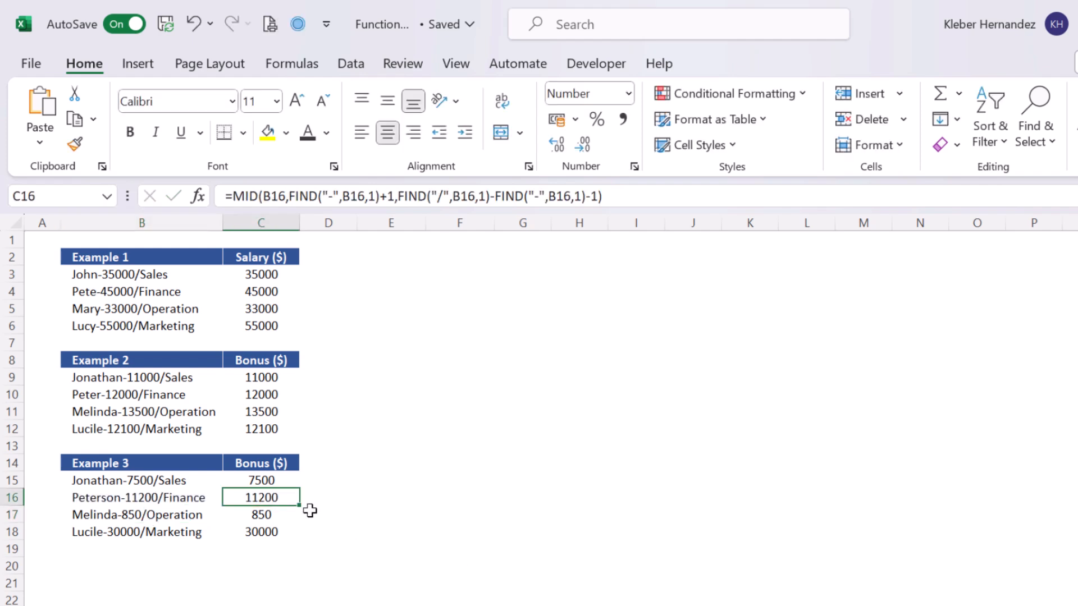
Edit the Melinda entry in B17 to read Melinda-80/Operation.
click(143, 514)
key(F2)
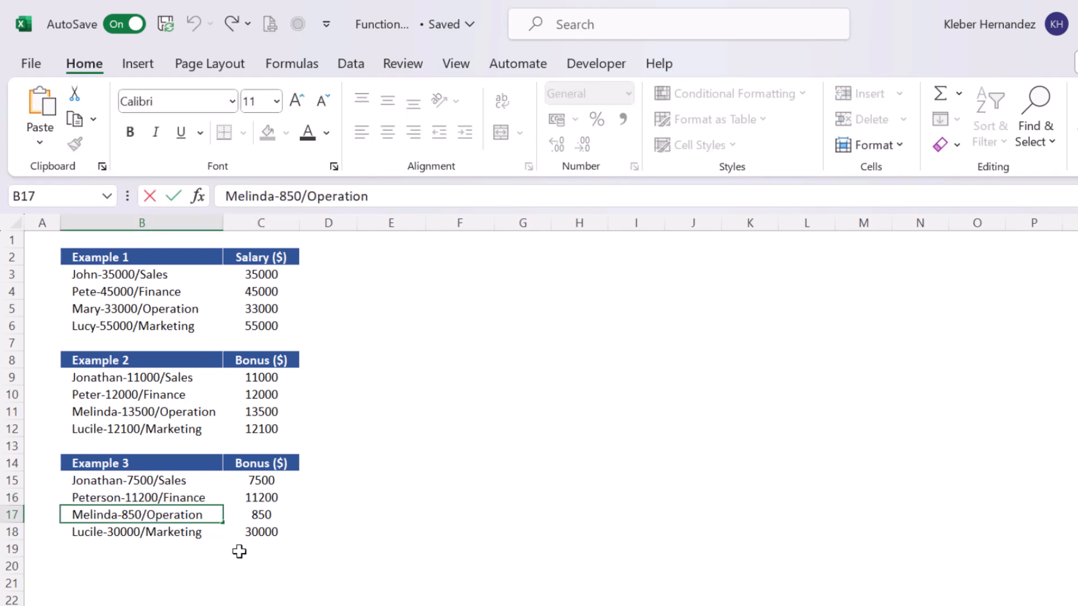
key(BackSpace)
key(Return)
key(Up)
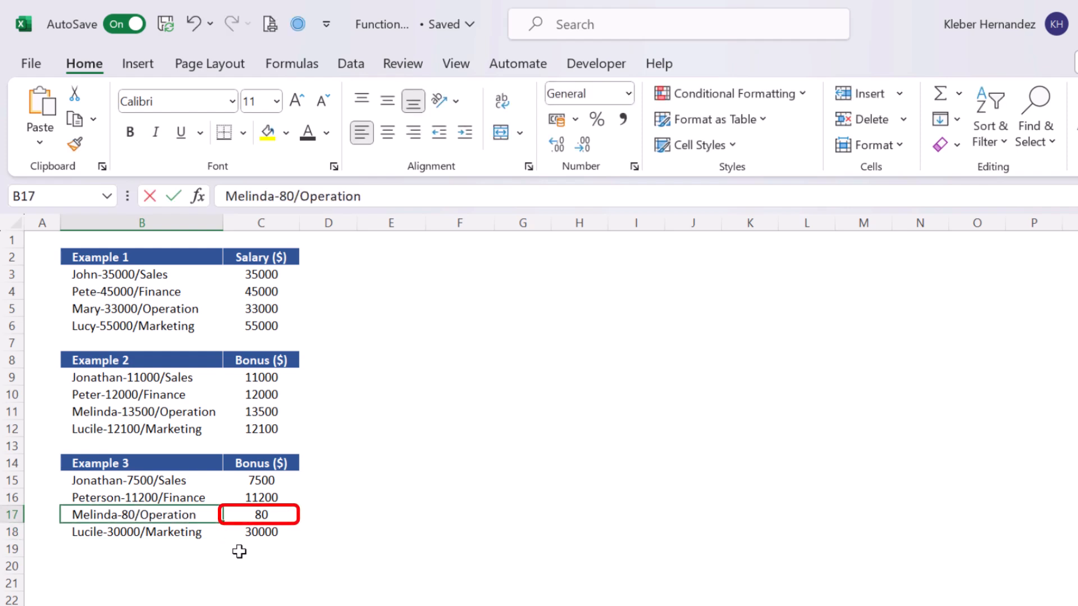
Insert 59050 into the Melinda entry's number in B17, then undo the edits.
key(F2)
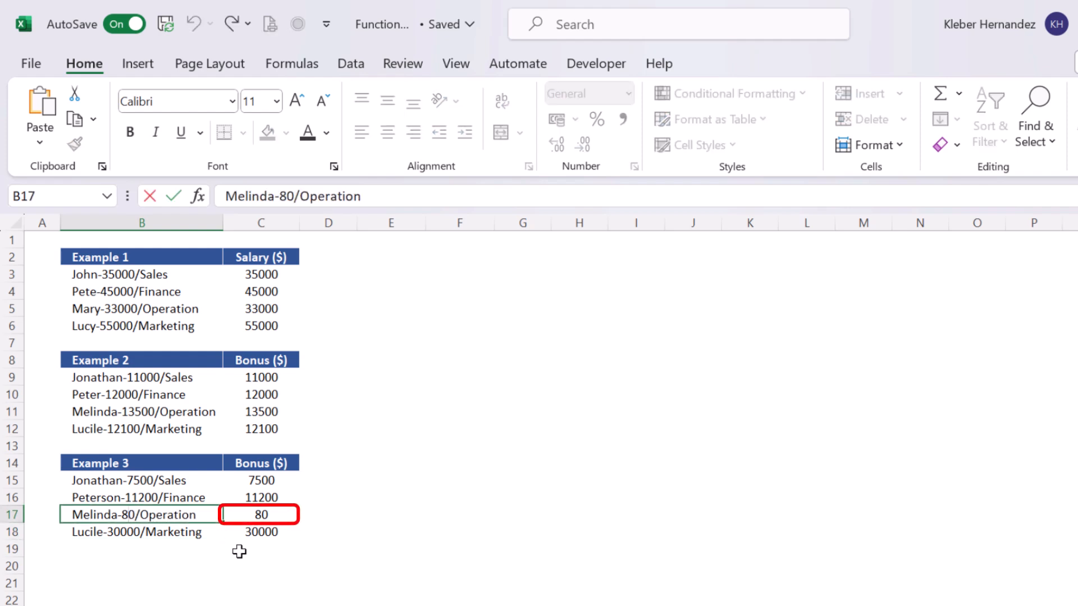
text(59050)
key(Return)
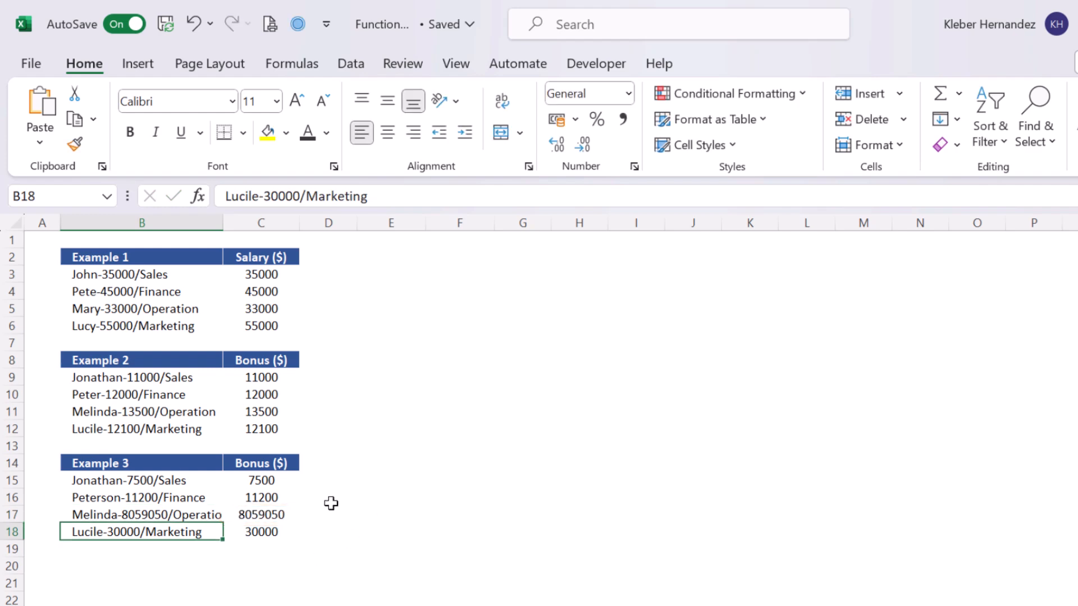
key(ctrl+z)
click(395, 514)
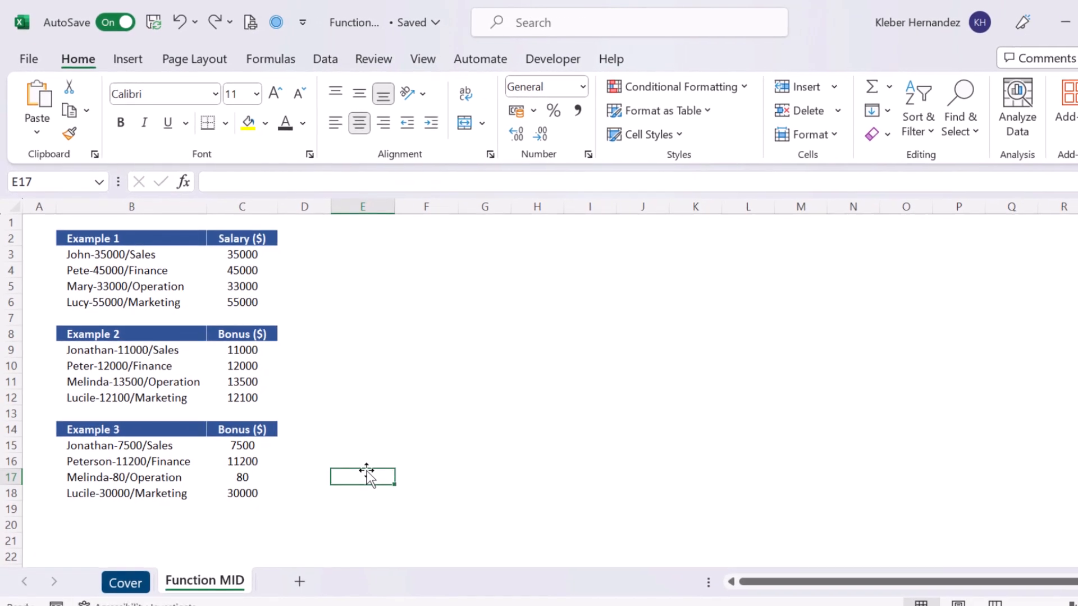
key(ctrl+z)
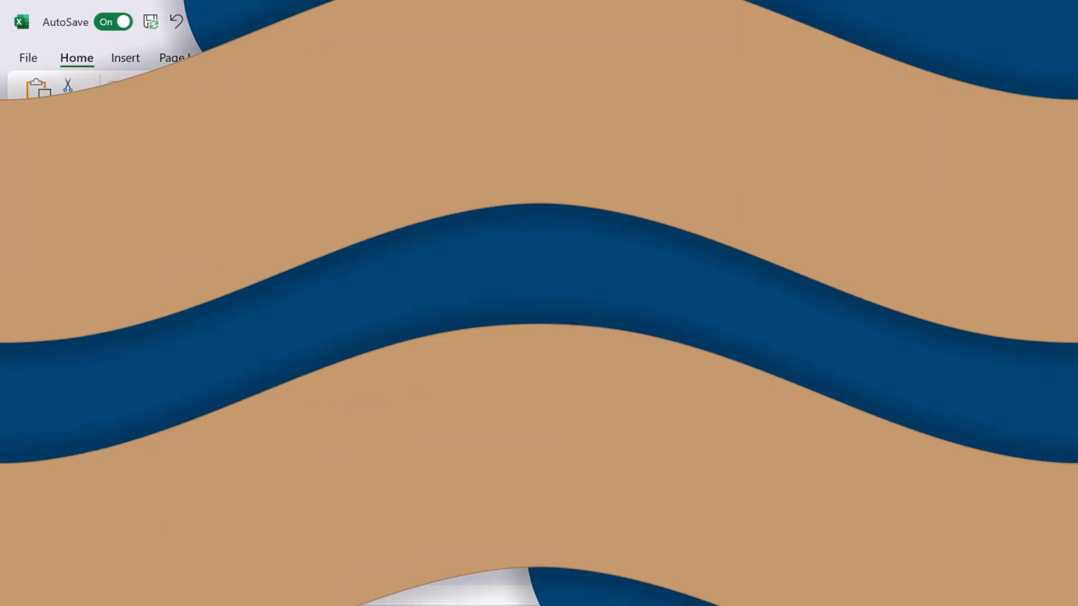